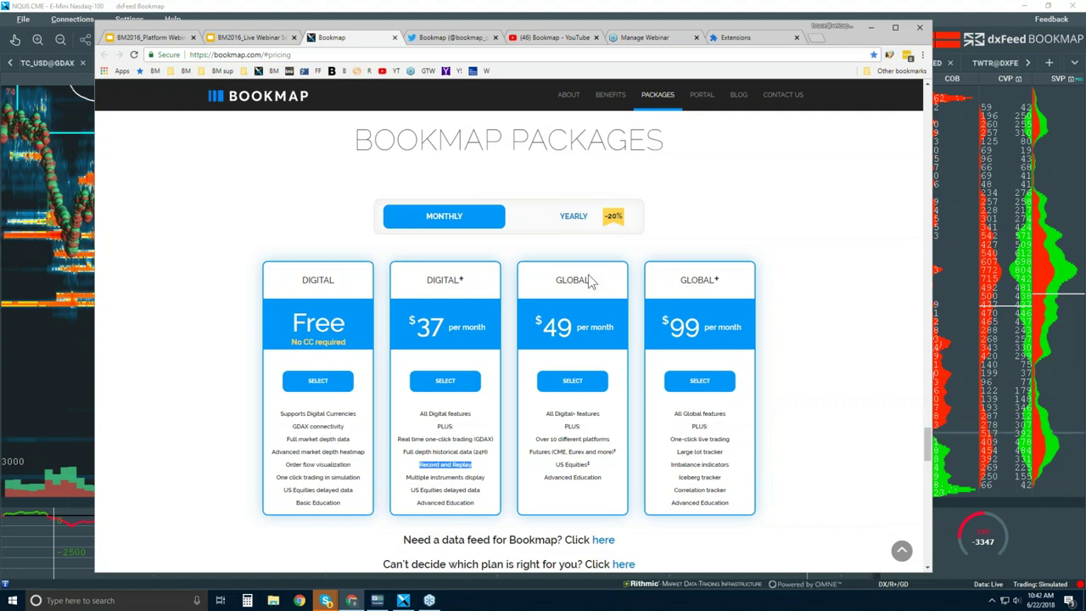
# - Highlight the Global package's Futures and US Equities entries and the Global+ package's live trading, large lot, iceberg and correlation tracker entries
pyautogui.click(541, 452)
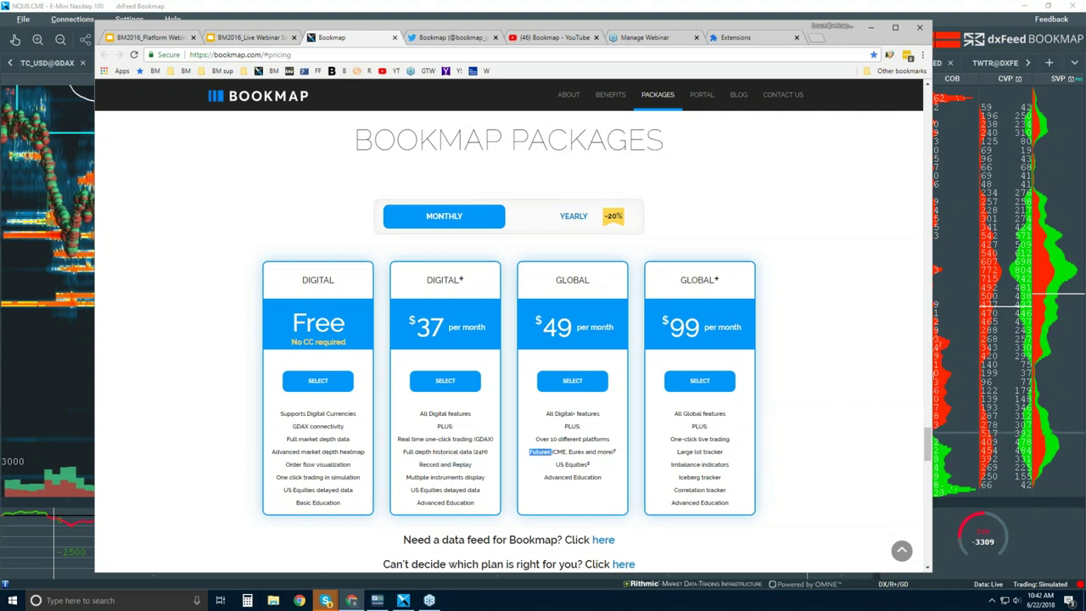
pyautogui.tripleClick(575, 465)
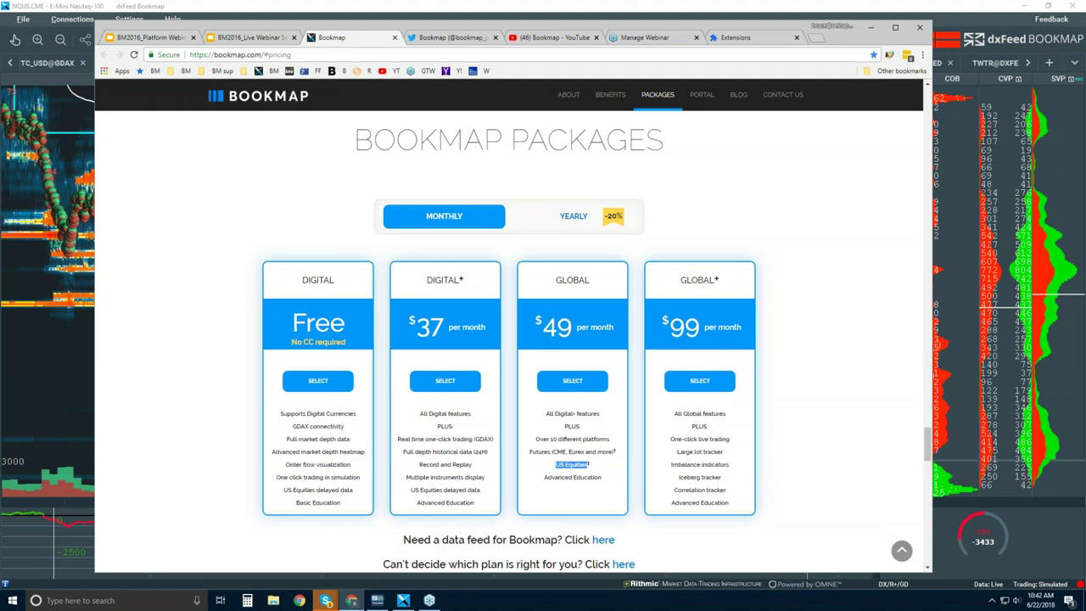
pyautogui.moveTo(670, 439); pyautogui.dragTo(726, 492)
pyautogui.moveTo(671, 438); pyautogui.dragTo(715, 439)
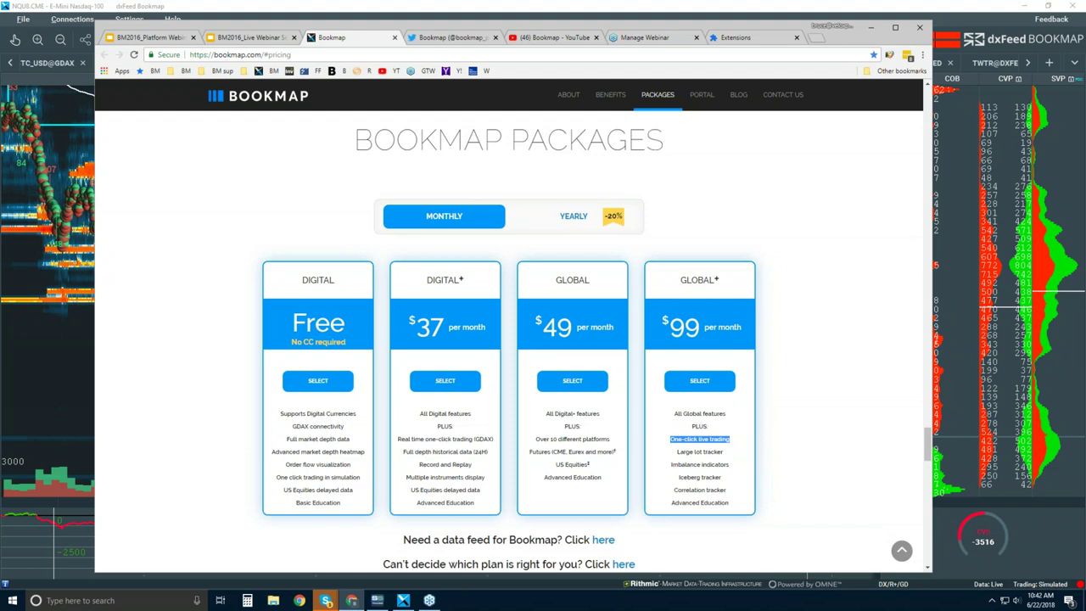
pyautogui.moveTo(679, 451); pyautogui.dragTo(708, 450)
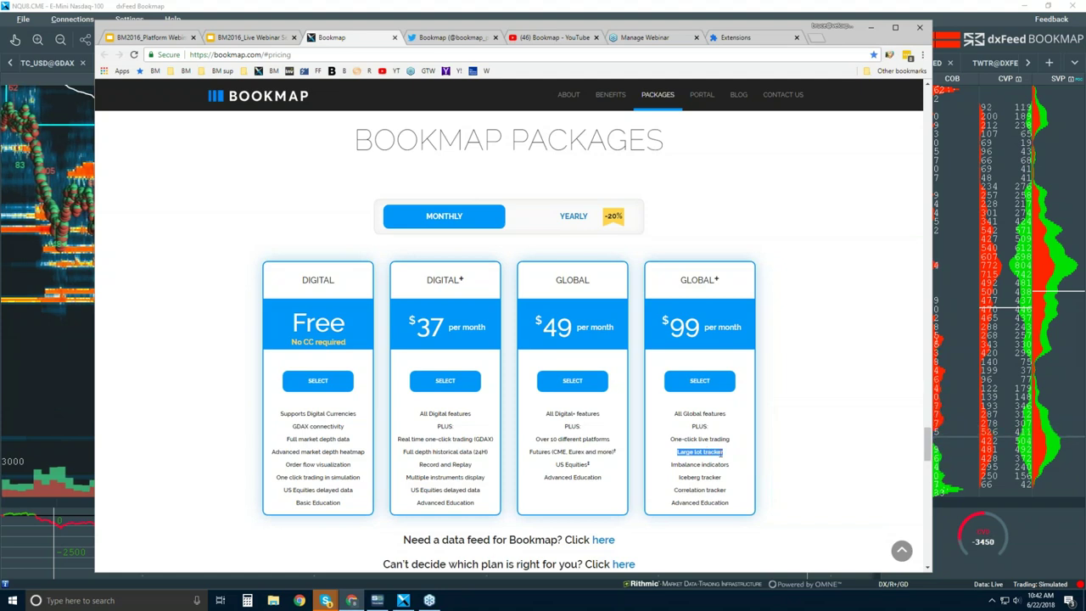
pyautogui.click(721, 455)
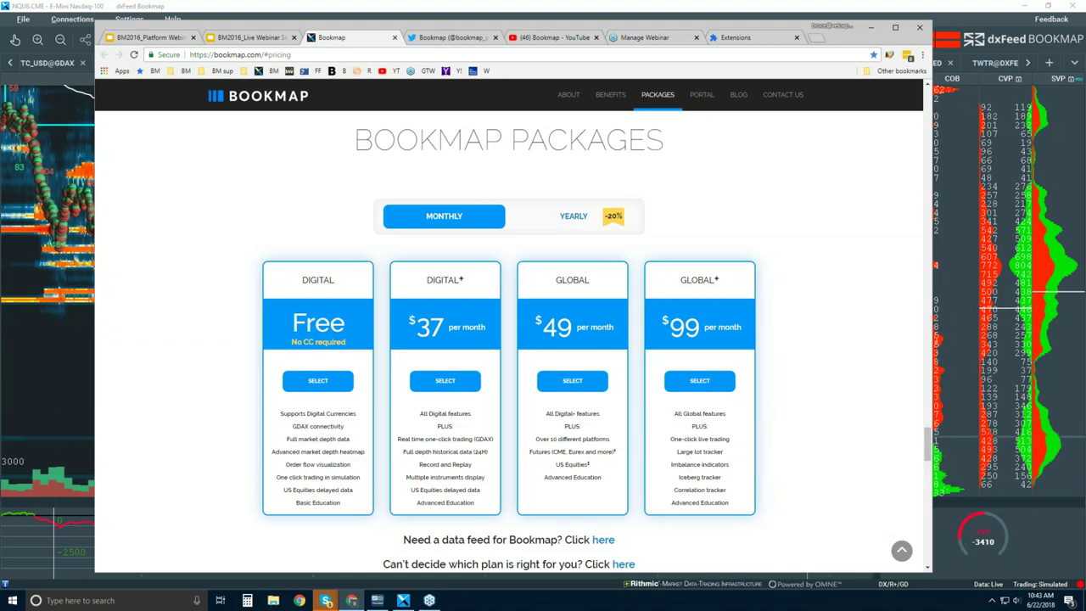
pyautogui.doubleClick(688, 478)
pyautogui.moveTo(687, 481); pyautogui.dragTo(713, 479)
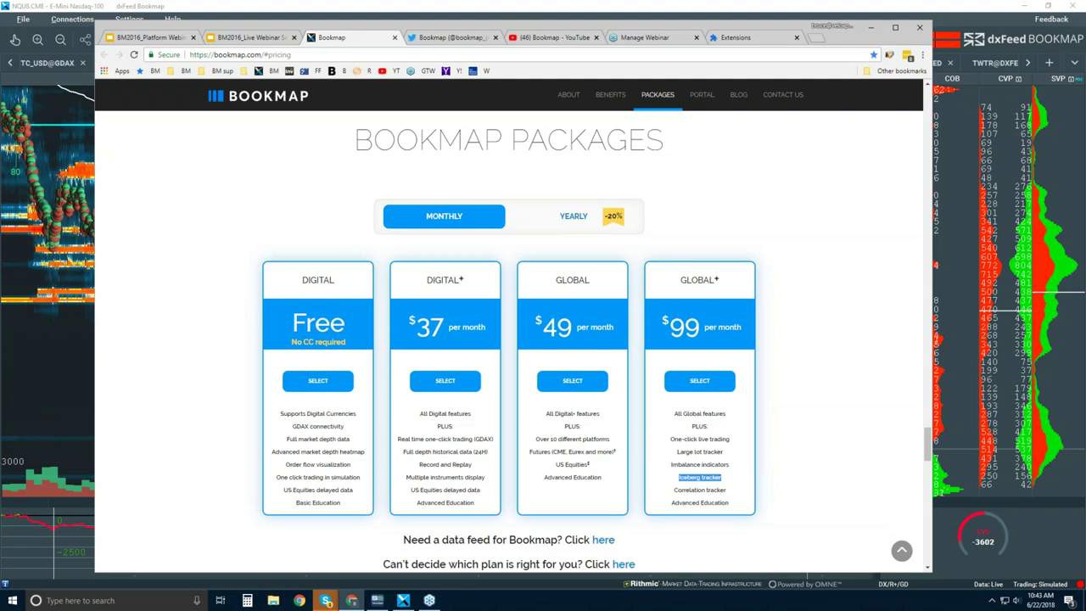
pyautogui.doubleClick(688, 494)
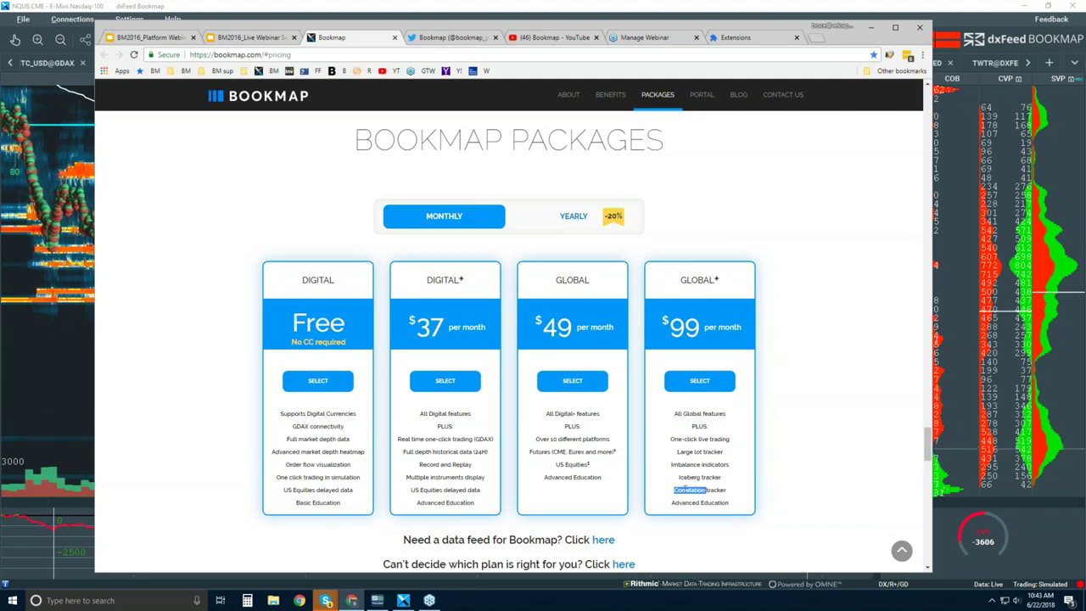
pyautogui.click(687, 495)
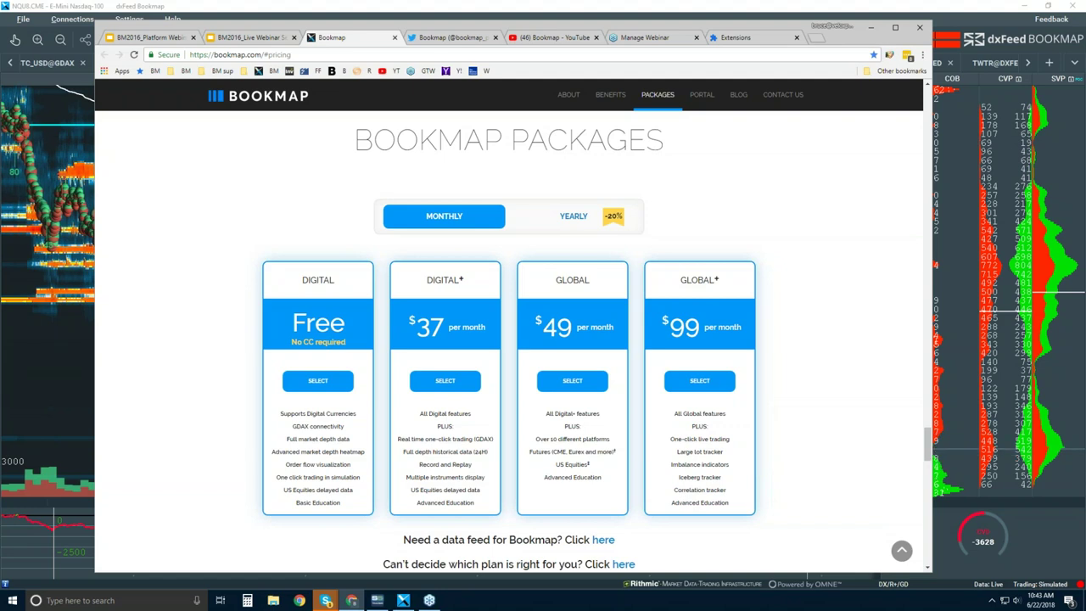
# - Browse Bookmap's Twitter feed and play the clip in the Jun 21 tweet about the new Iceberg Tracker version
pyautogui.click(445, 39)
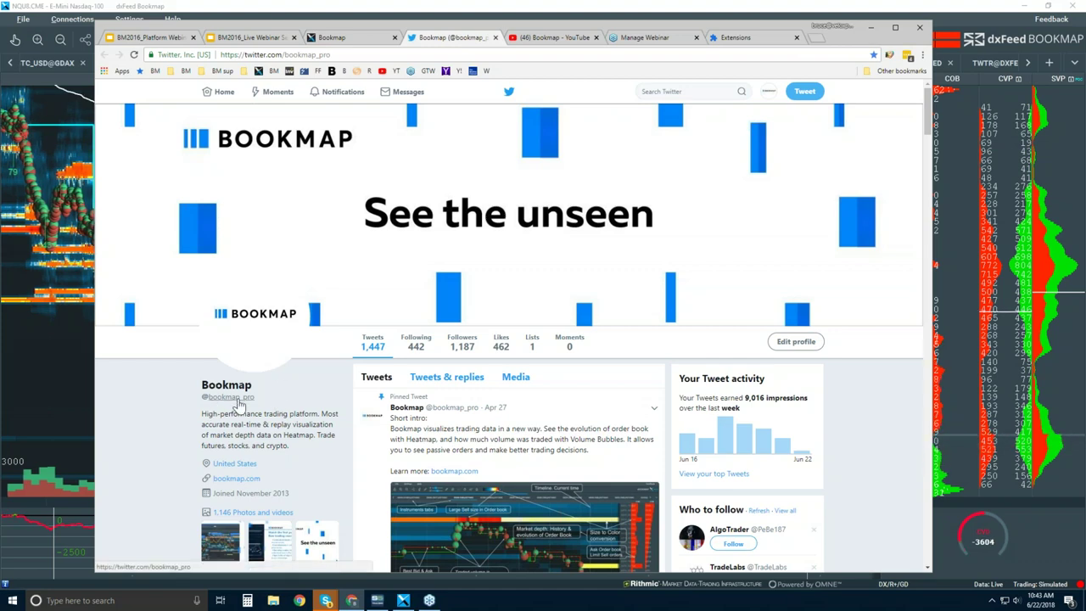
pyautogui.scroll(-10, 404, 285)
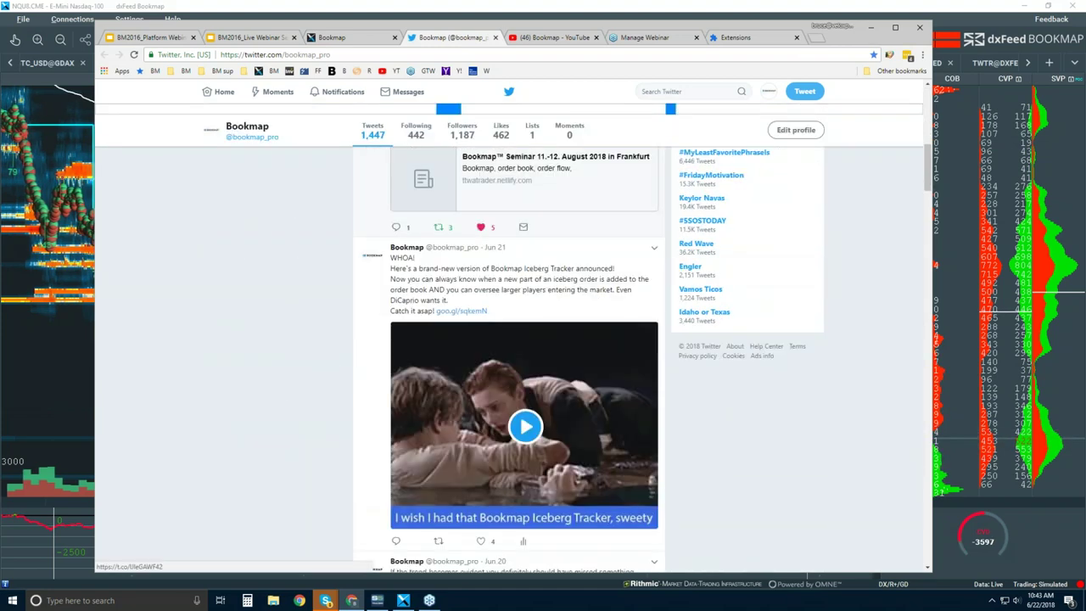
pyautogui.scroll(-3, 523, 339)
pyautogui.scroll(3, 524, 339)
pyautogui.click(525, 310)
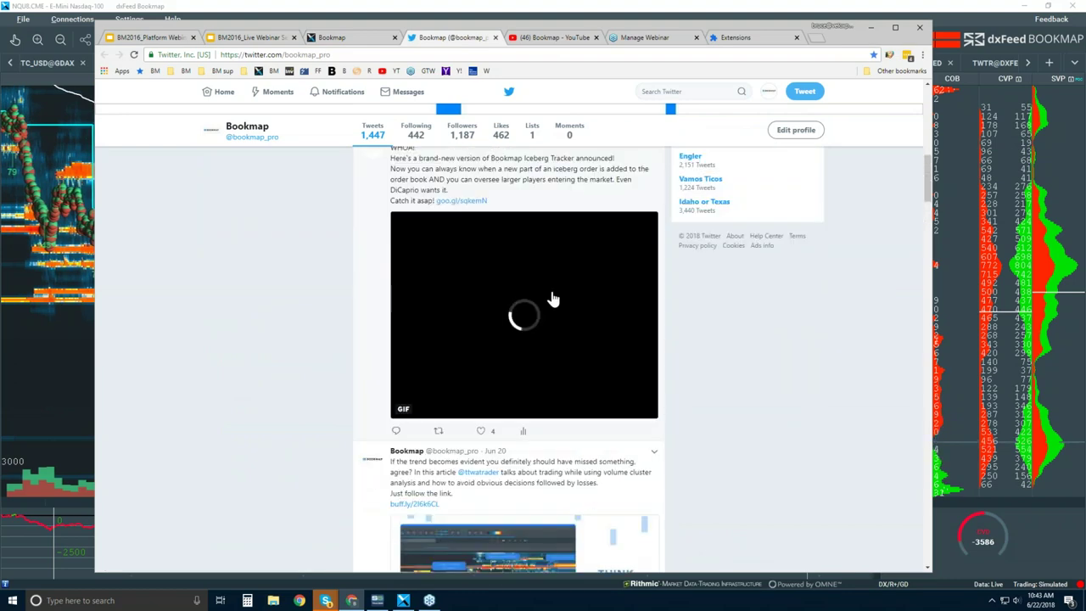
pyautogui.scroll(2, 505, 388)
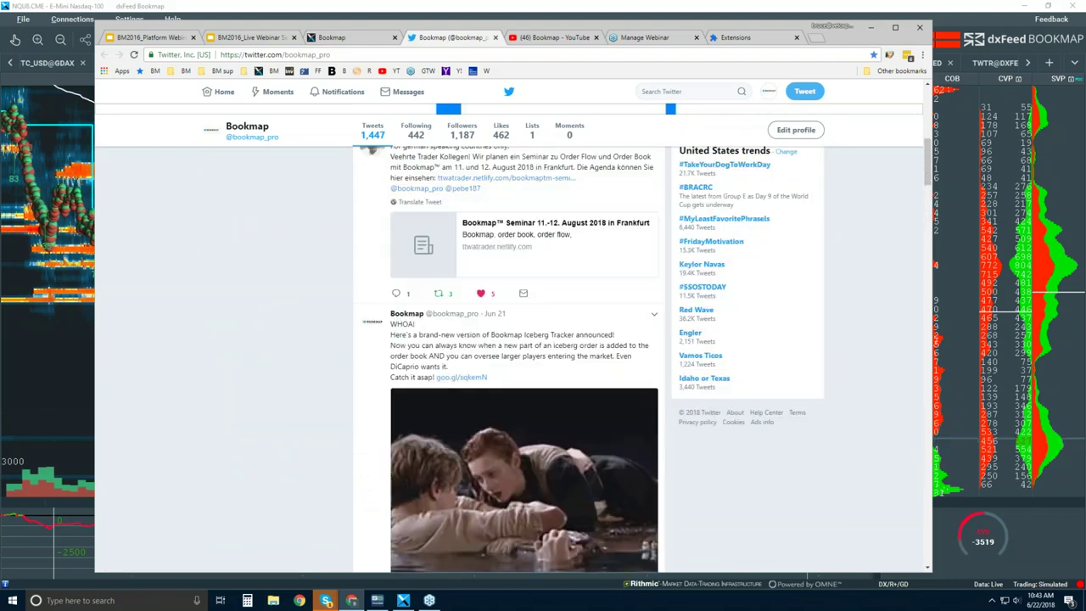
# - Look through Bookmap's YouTube channel, including the xRay intro, Features and Components, and Order Flow video snippets playlists
pyautogui.click(532, 38)
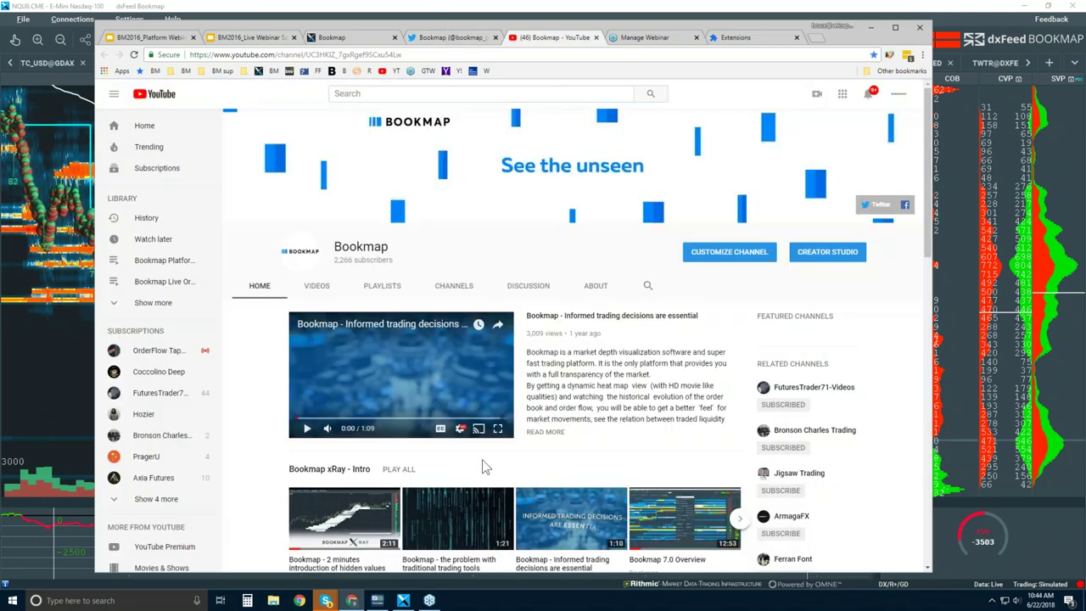
pyautogui.scroll(-2, 448, 458)
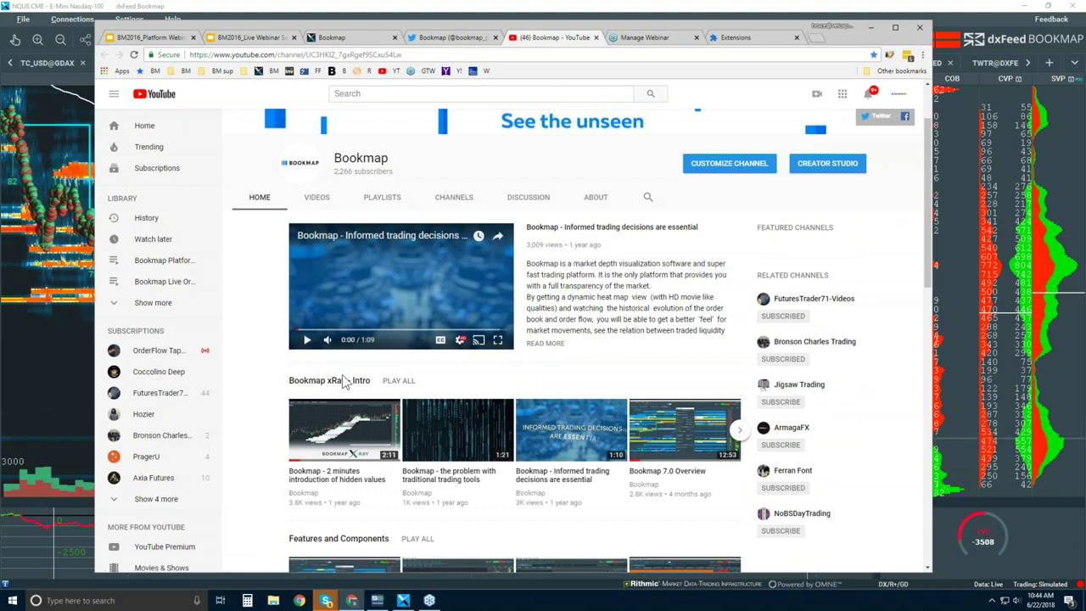
pyautogui.scroll(-3, 354, 386)
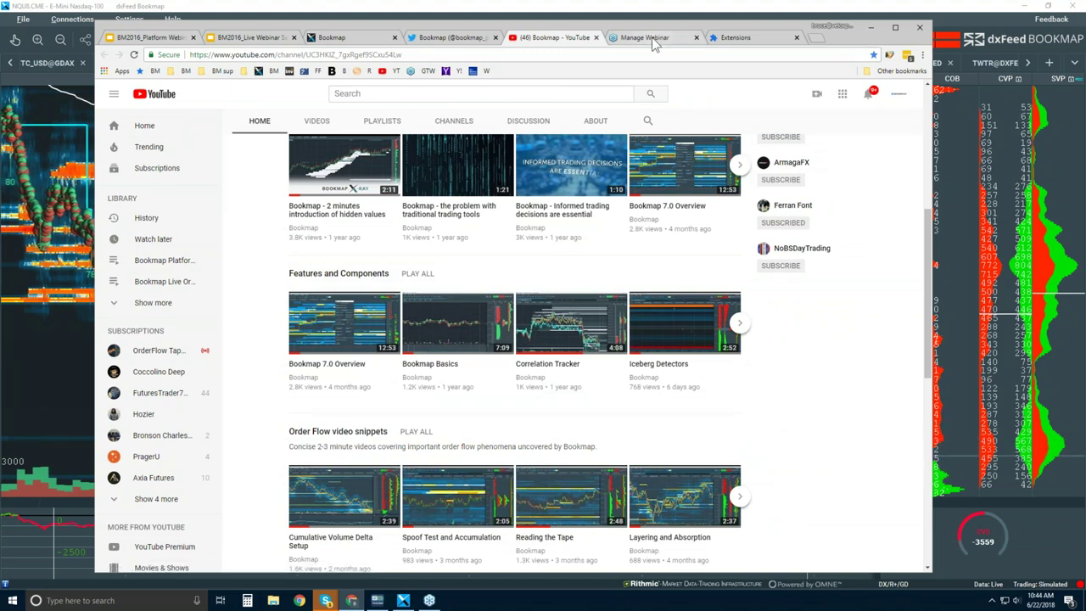
# - Switch to the Bookmap NQU8 chart, turn off its crosshair and data tooltip, and collapse the indicator pane below it
pyautogui.click(630, 9)
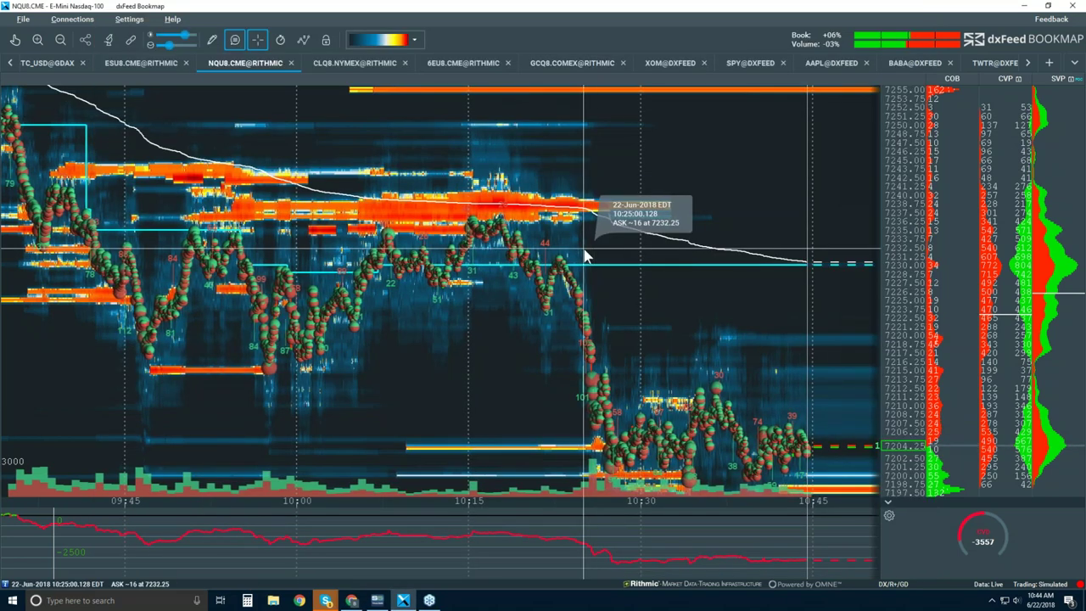
pyautogui.click(254, 43)
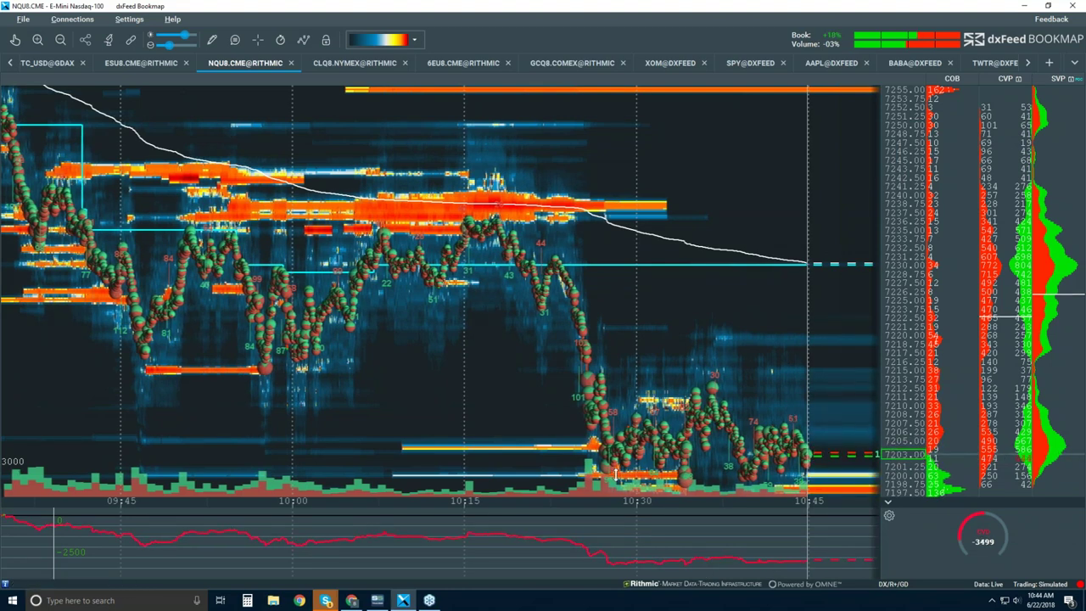
pyautogui.moveTo(581, 459); pyautogui.dragTo(581, 532)
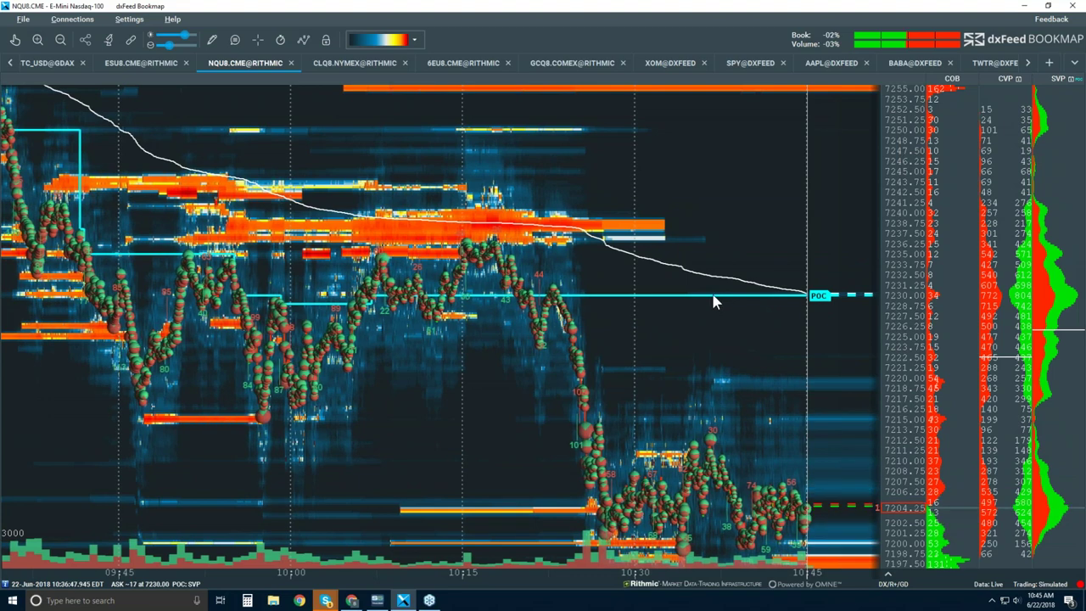
# - Hide the Iceberg displayer and VWAP components on the NQU8 chart
pyautogui.click(304, 40)
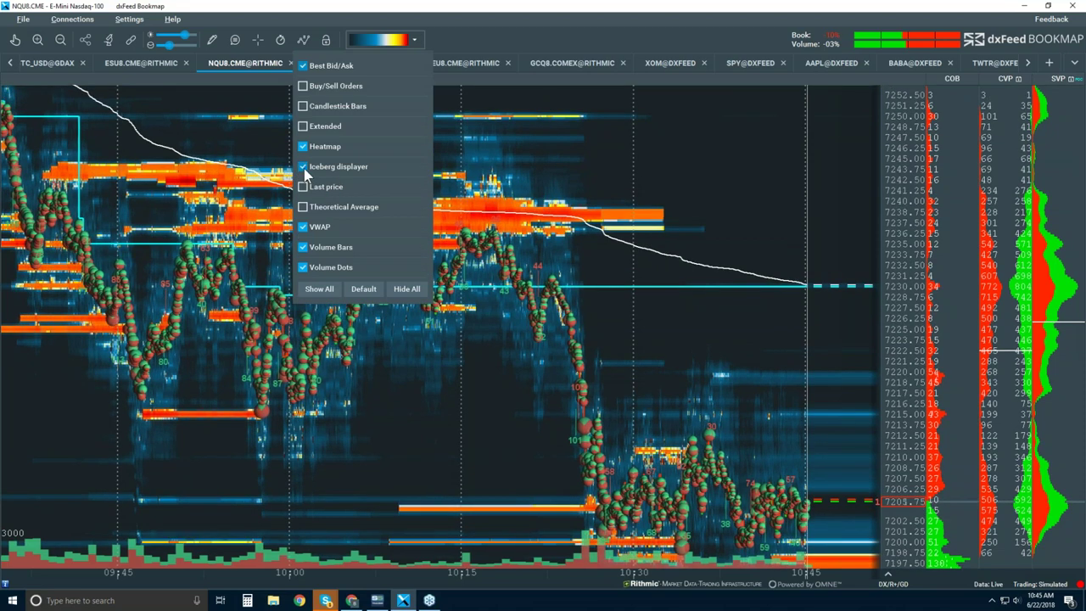
pyautogui.click(304, 168)
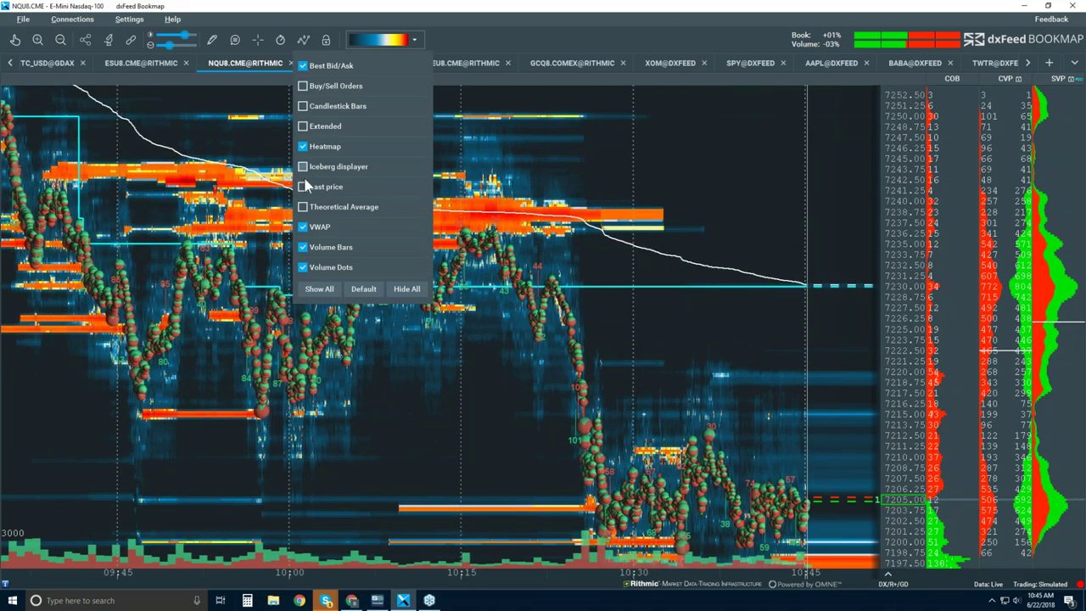
pyautogui.click(304, 227)
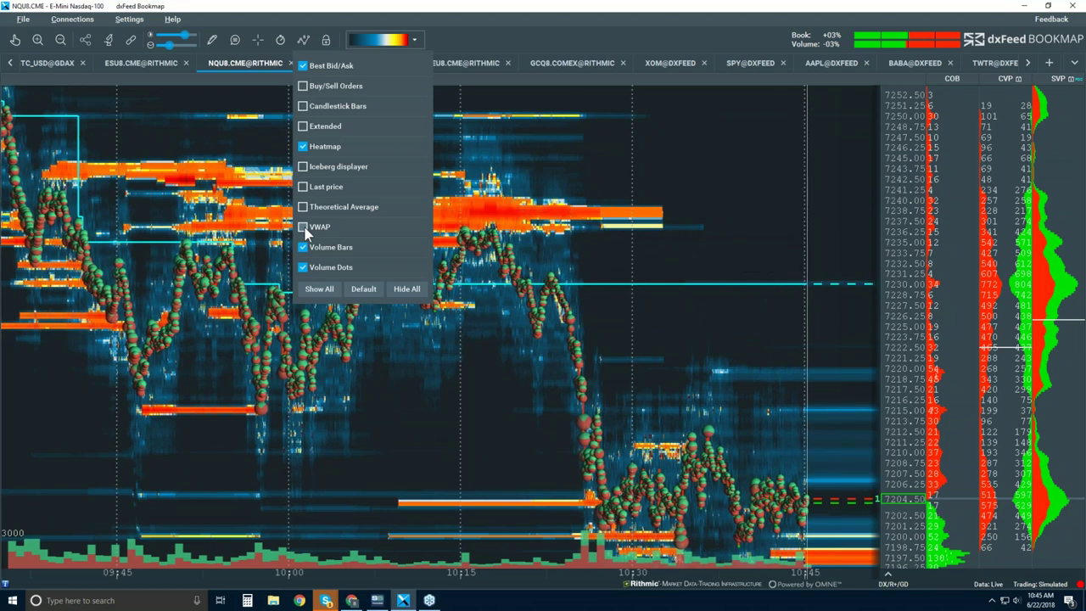
pyautogui.click(591, 208)
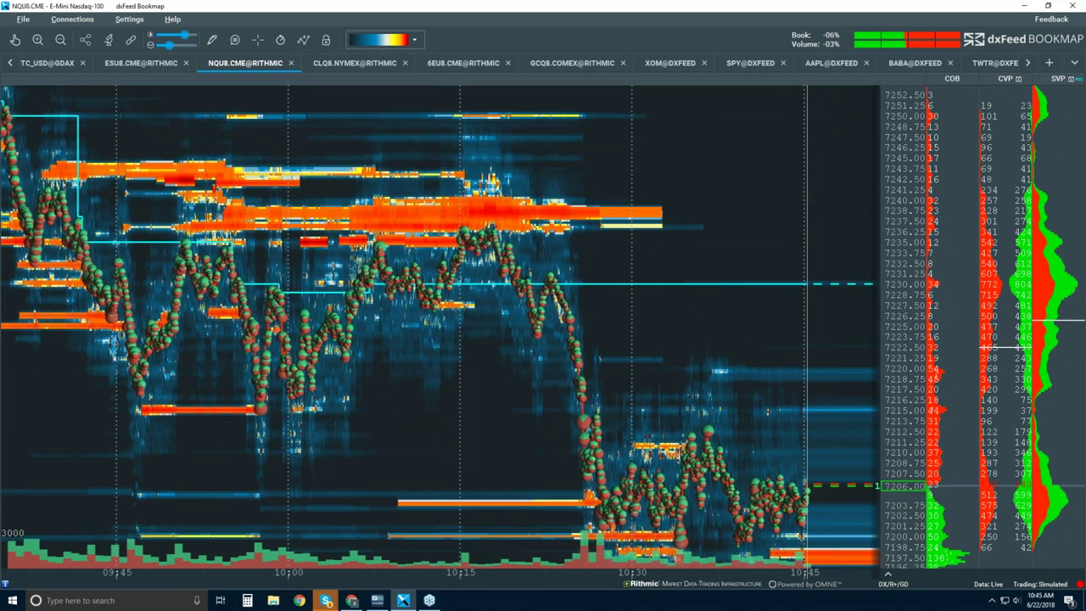
# - Turn off the SVP column's option to show the POC on the chart
pyautogui.rightClick(912, 140)
pyautogui.click(854, 161)
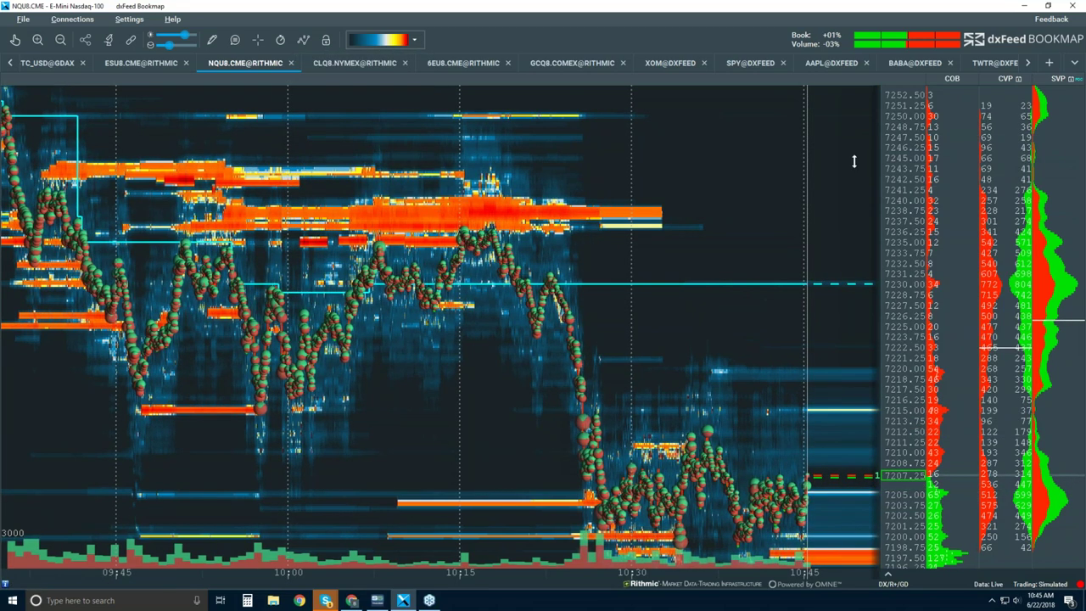
pyautogui.click(813, 281)
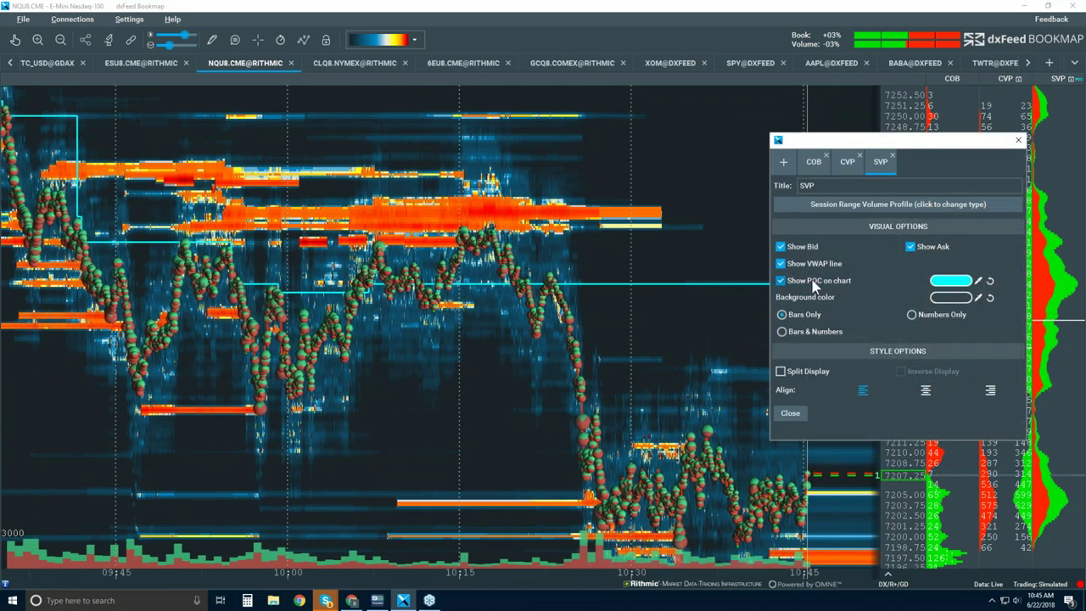
pyautogui.click(1018, 141)
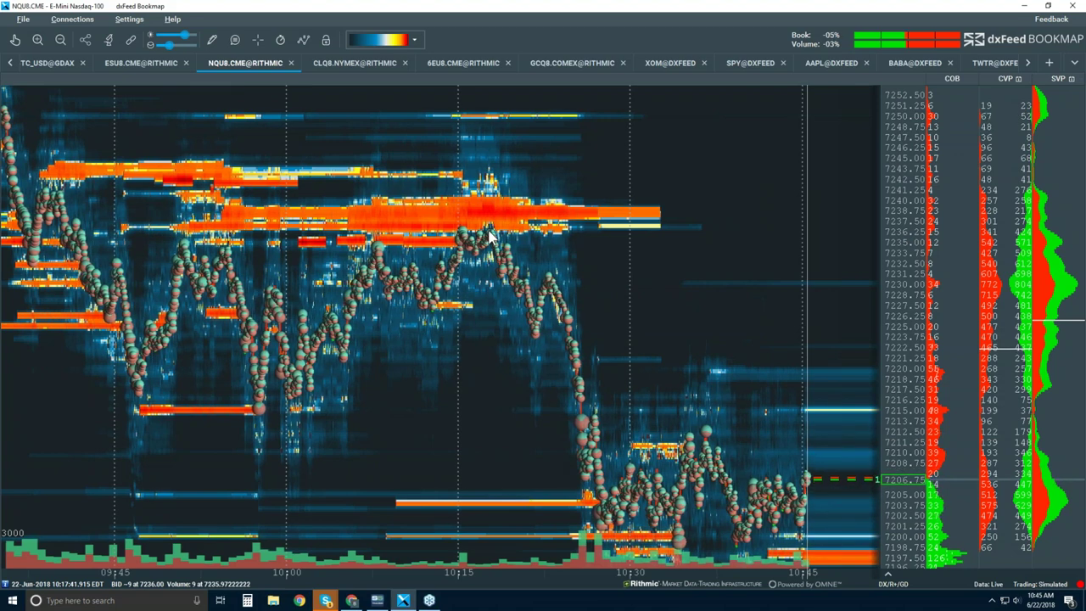
# - Show Candlestick Bars on the NQU8 chart and hide Volume Dots, Heatmap and Best Bid/Ask
pyautogui.scroll(-2, 490, 238)
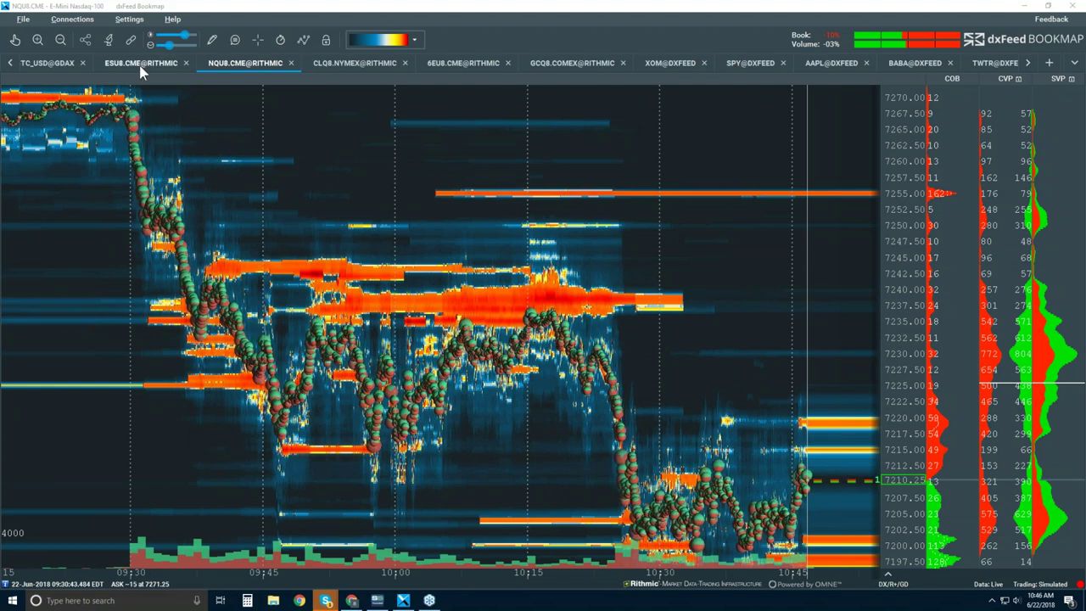
pyautogui.click(303, 40)
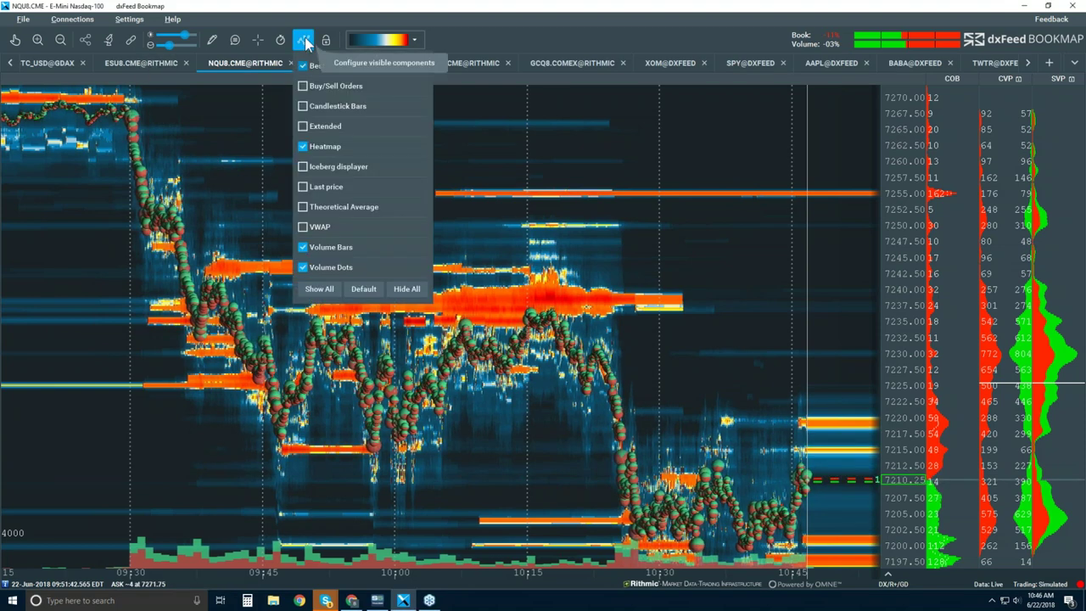
pyautogui.click(304, 268)
pyautogui.click(303, 106)
pyautogui.click(303, 146)
pyautogui.click(303, 66)
pyautogui.click(627, 192)
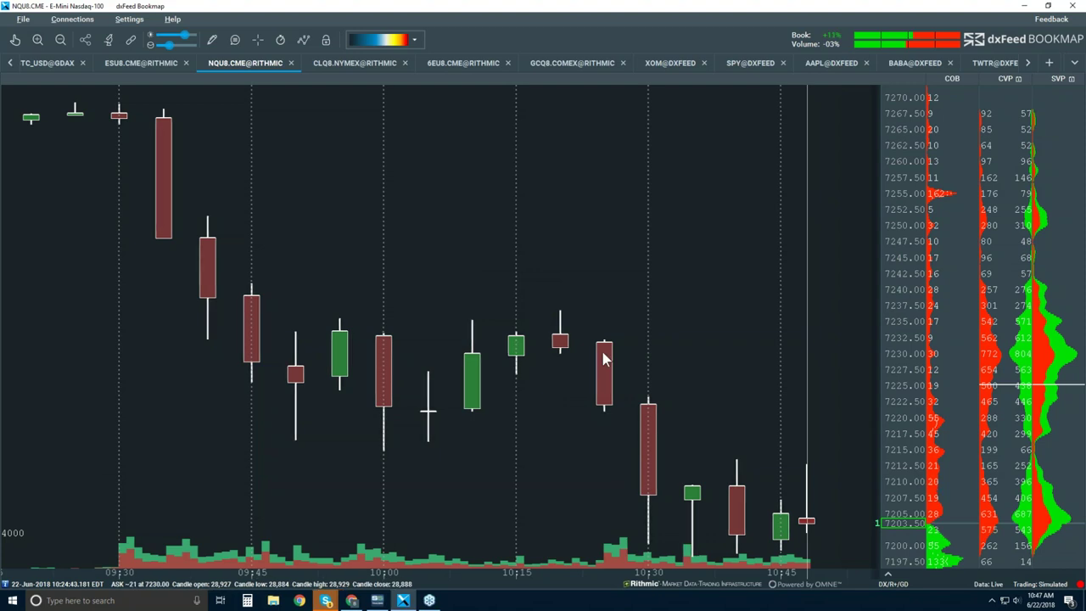
# - Show the Best Bid/Ask lines together with the candlesticks on the NQU8 chart
pyautogui.click(302, 39)
pyautogui.click(322, 68)
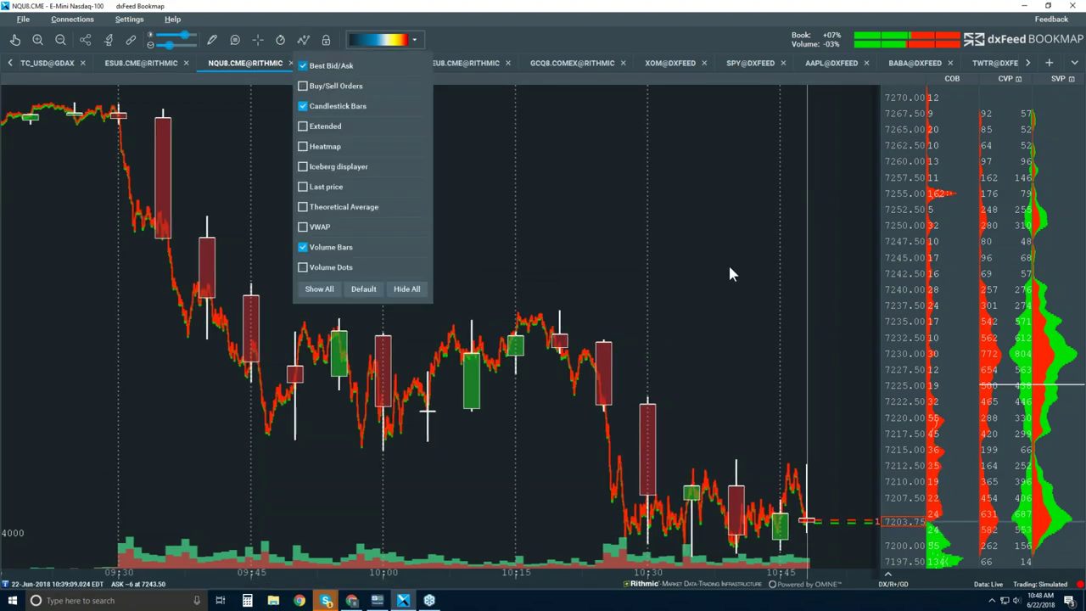
pyautogui.click(693, 260)
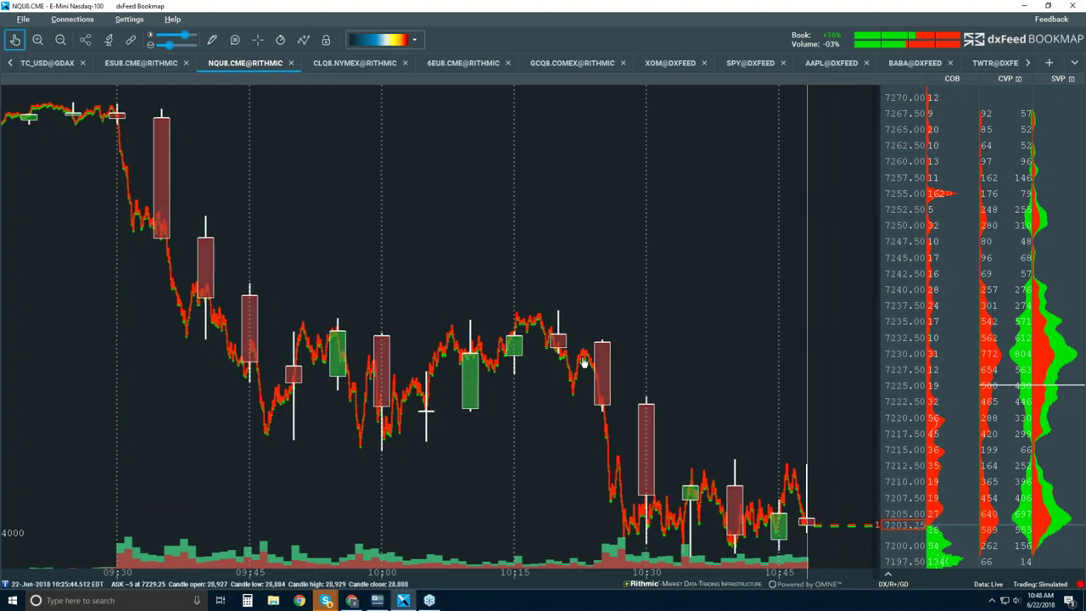
# - Draw rectangles around the sideways bid/ask price stretches between 10:20 and 10:21 and just after 10:21
pyautogui.scroll(2, 583, 363)
pyautogui.scroll(2, 578, 325)
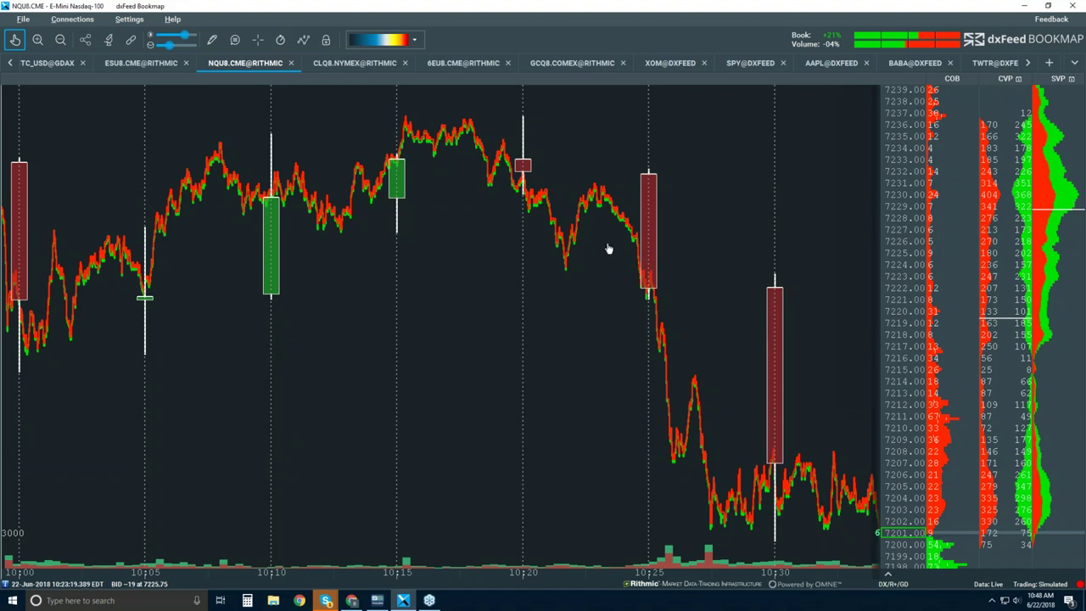
pyautogui.scroll(2, 604, 219)
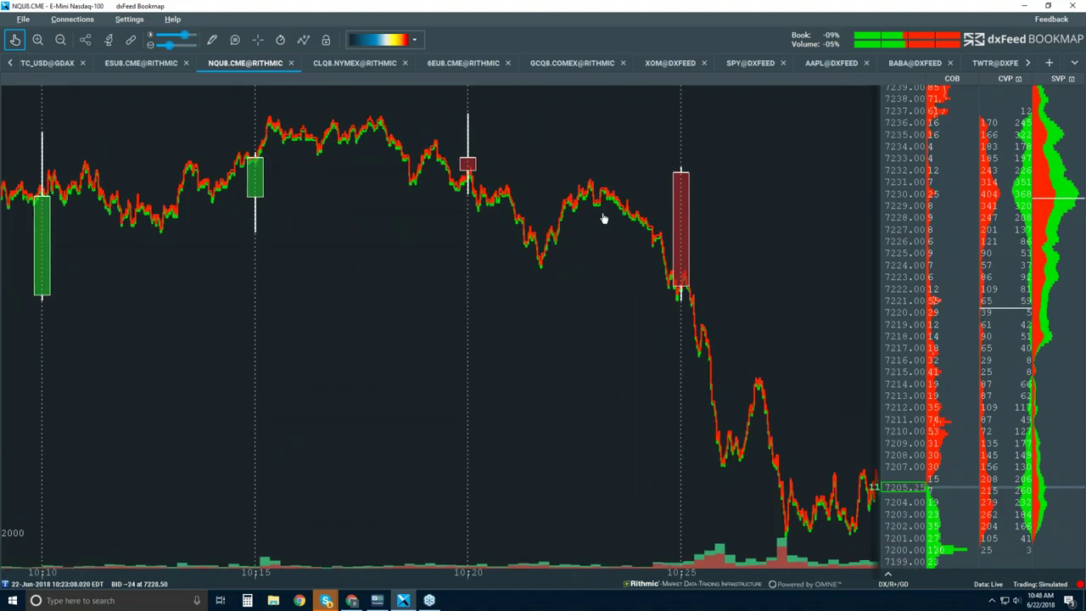
pyautogui.scroll(2, 603, 219)
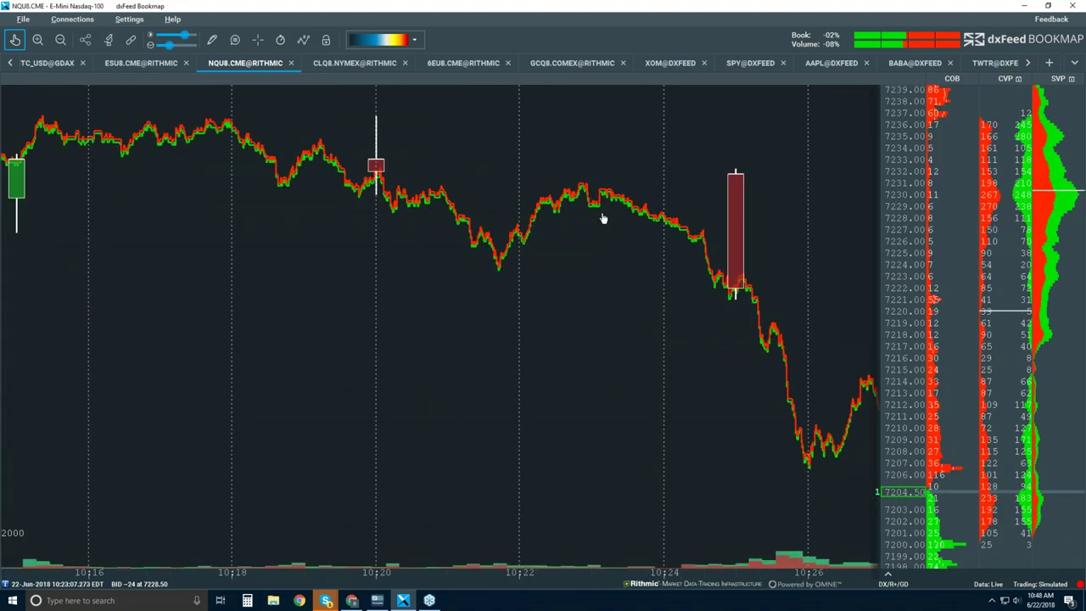
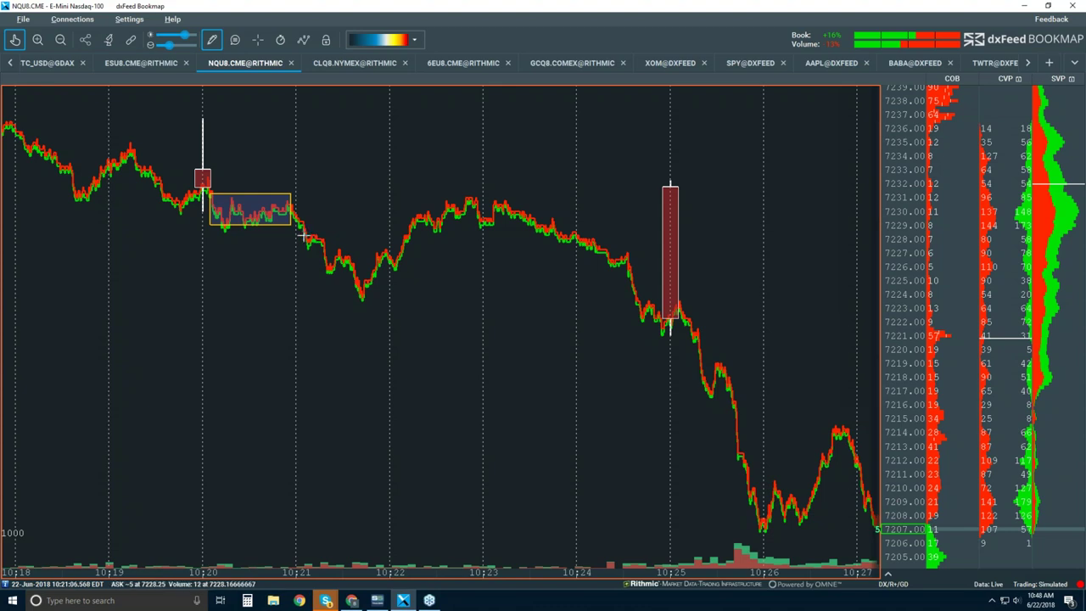
pyautogui.moveTo(302, 234); pyautogui.dragTo(327, 247)
pyautogui.click(325, 245)
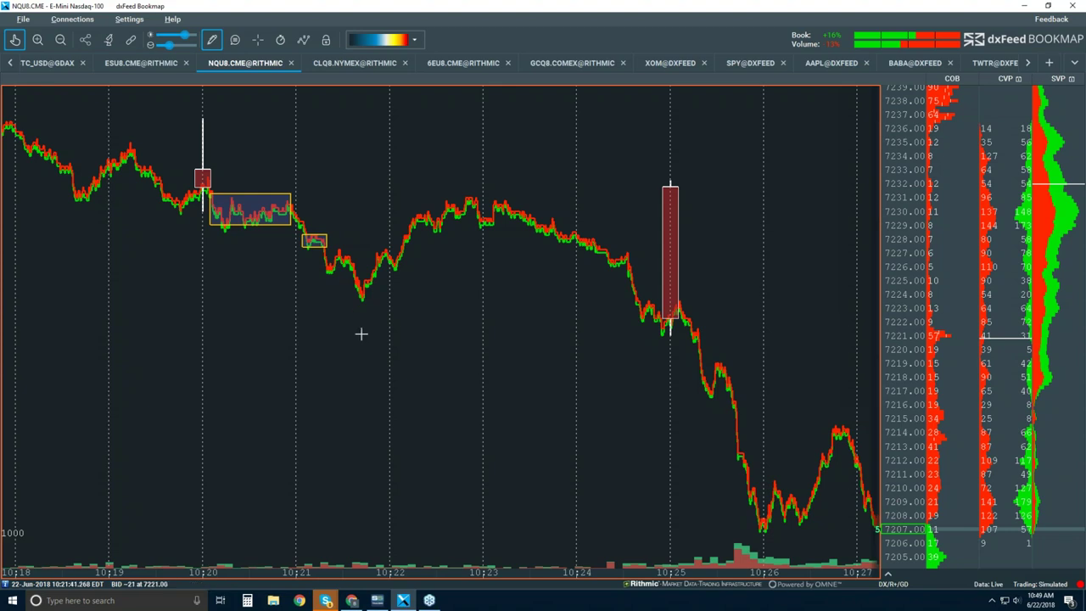
# - Draw rectangles around the next three bid/ask price swings between 10:21 and just after 10:22 on the NQU8 chart
pyautogui.moveTo(326, 273); pyautogui.dragTo(354, 249)
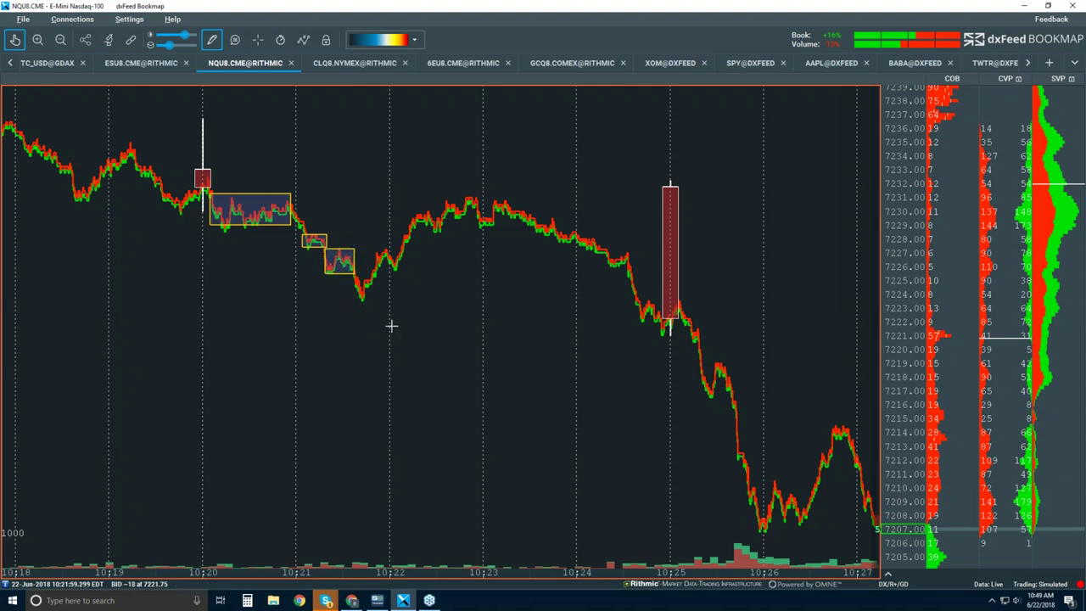
pyautogui.moveTo(352, 277); pyautogui.dragTo(377, 298)
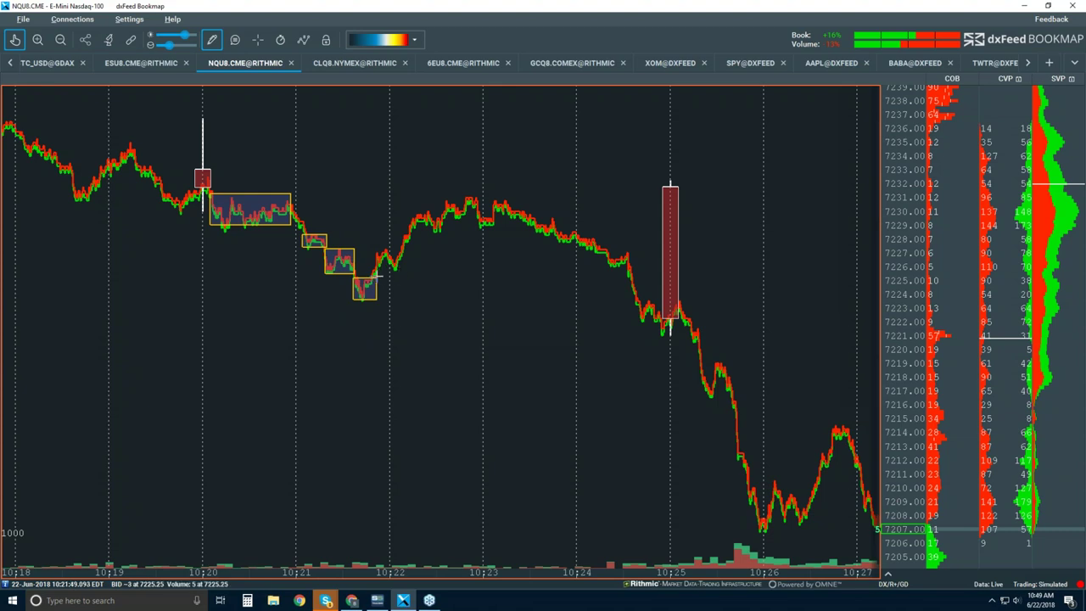
pyautogui.moveTo(373, 252); pyautogui.dragTo(405, 275)
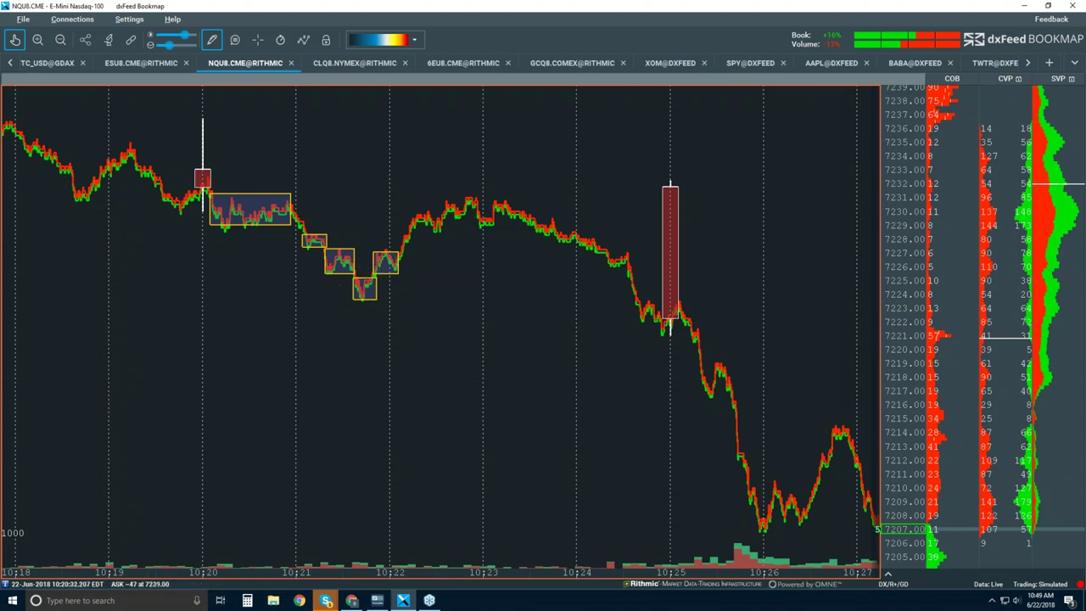
# - Clear all the rectangles drawn on the NQU8 chart
pyautogui.click(212, 39)
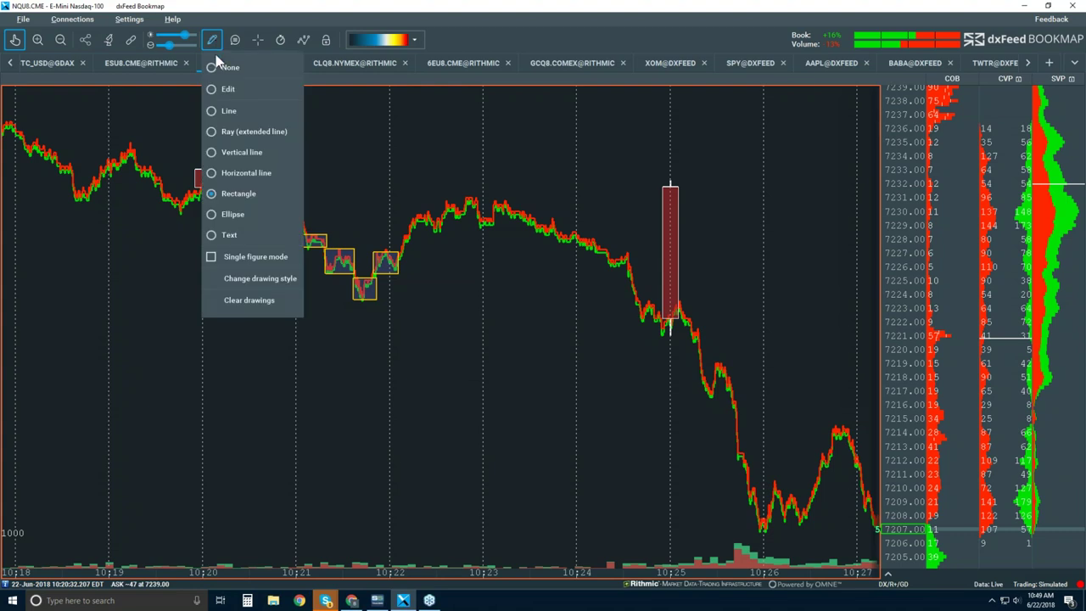
pyautogui.click(249, 301)
pyautogui.click(601, 350)
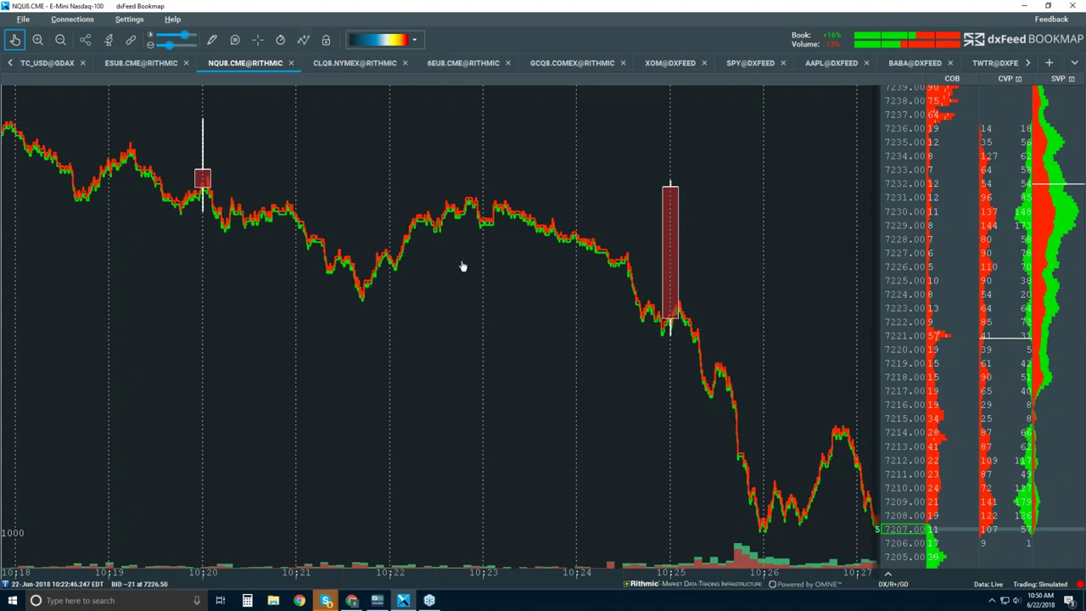
# - Show Volume Dots together with the candlesticks and Best Bid/Ask lines on the NQU8 chart
pyautogui.click(304, 40)
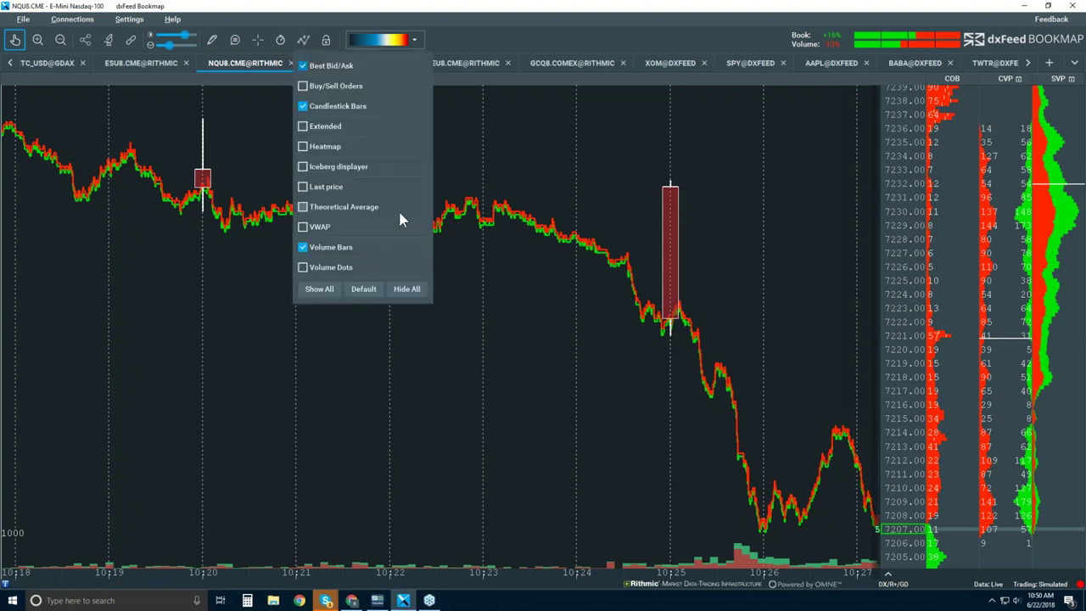
pyautogui.click(329, 269)
pyautogui.click(531, 160)
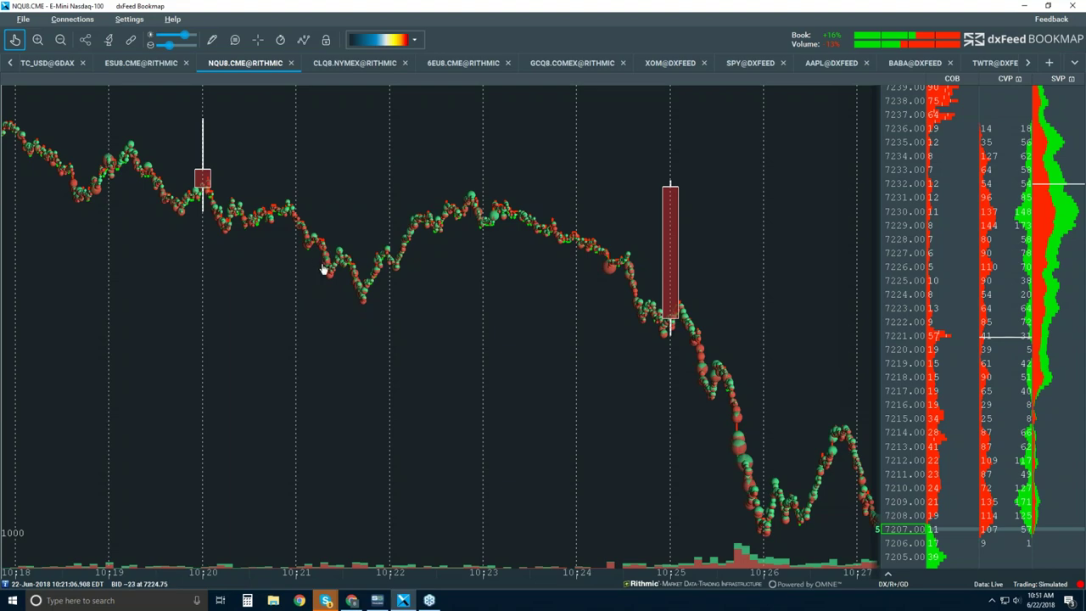
# - Examine the individual volume dots along the bid/ask lines around 10:21:20 at sub-second scale
pyautogui.scroll(3, 328, 267)
pyautogui.scroll(6, 328, 266)
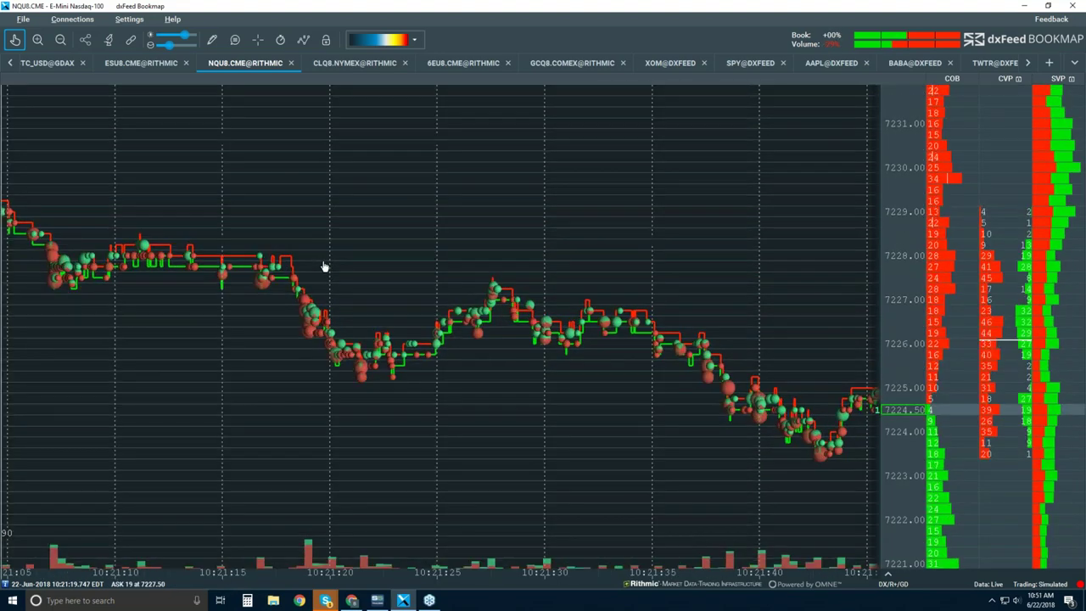
pyautogui.scroll(5, 350, 298)
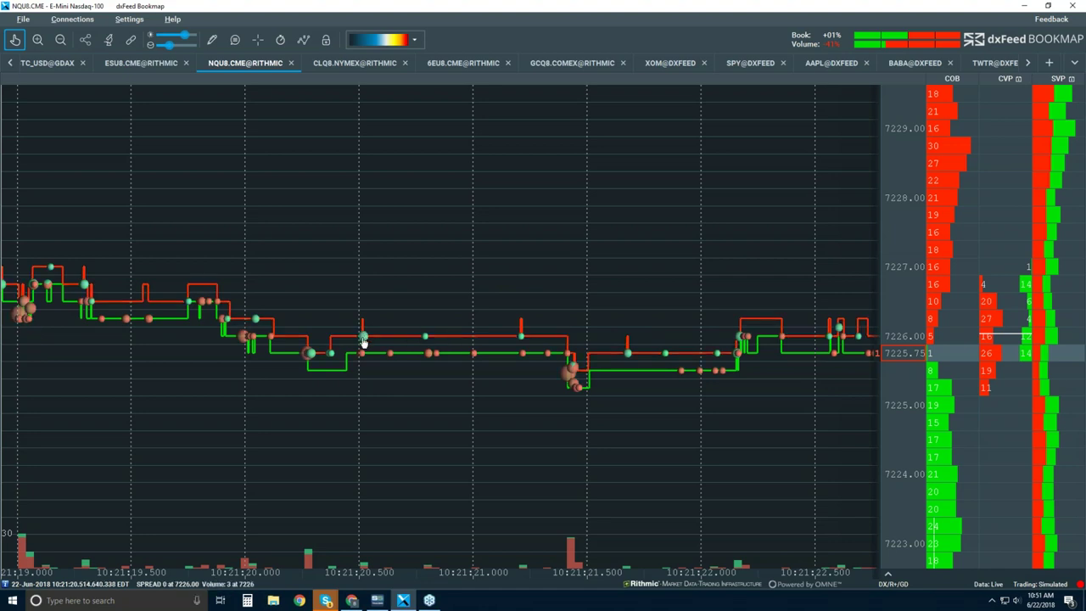
# - Turn on the chart's data tooltip and inspect the trades around 10:21:21.438 from microsecond scale back out to a view spanning several minutes
pyautogui.click(235, 40)
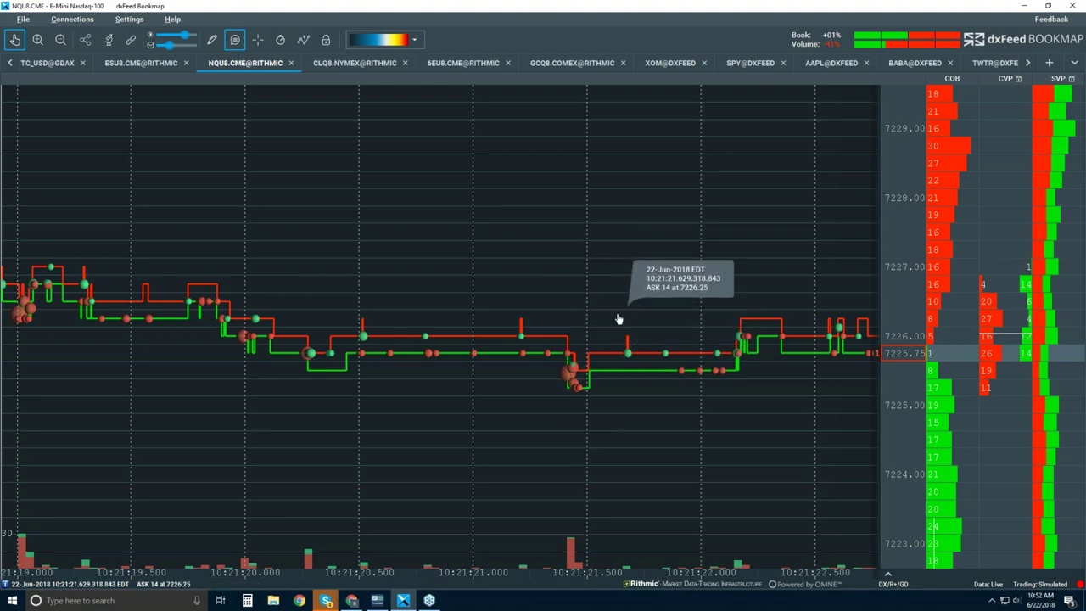
pyautogui.scroll(3, 568, 381)
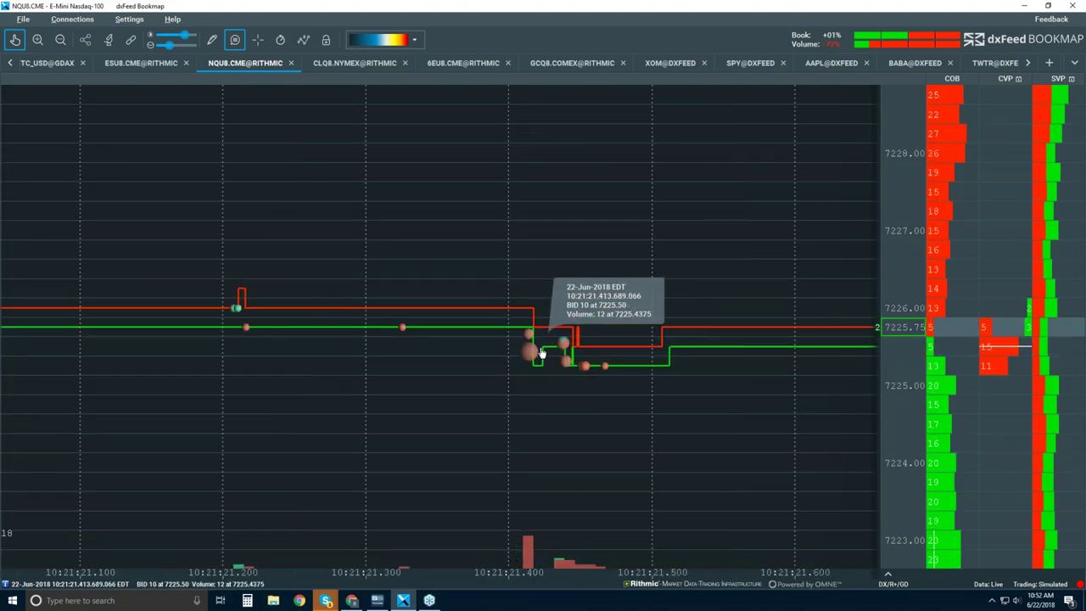
pyautogui.scroll(2, 587, 361)
pyautogui.scroll(5, 572, 333)
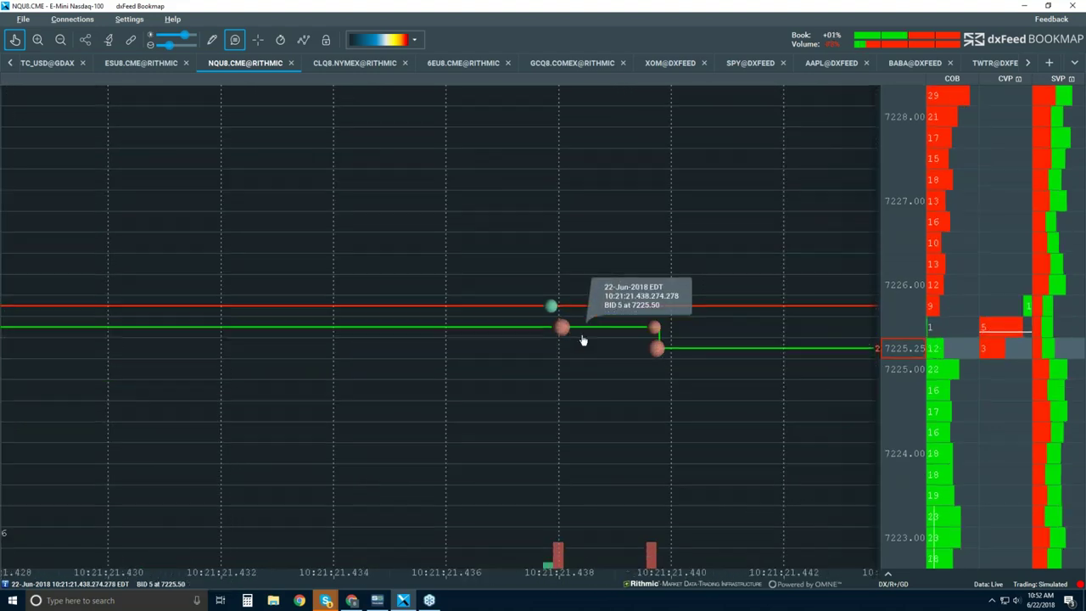
pyautogui.scroll(5, 570, 335)
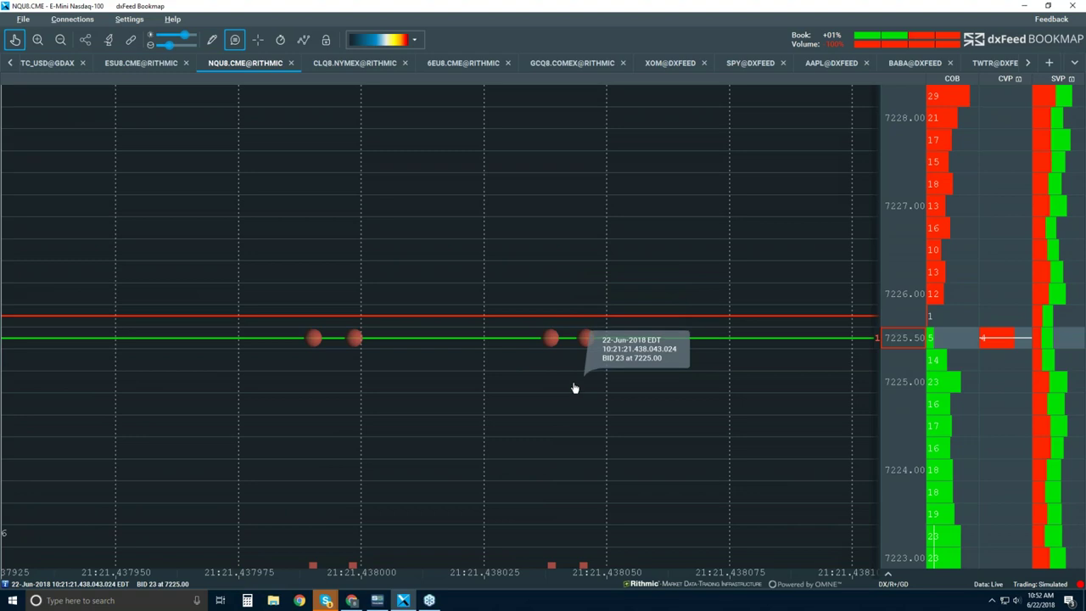
pyautogui.scroll(3, 574, 389)
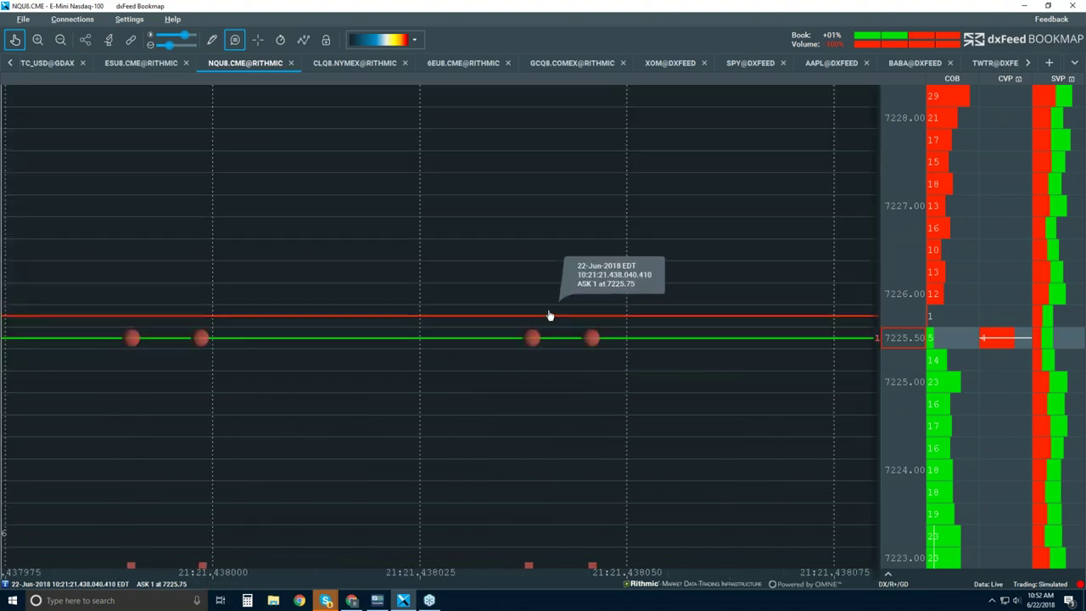
pyautogui.scroll(2, 562, 310)
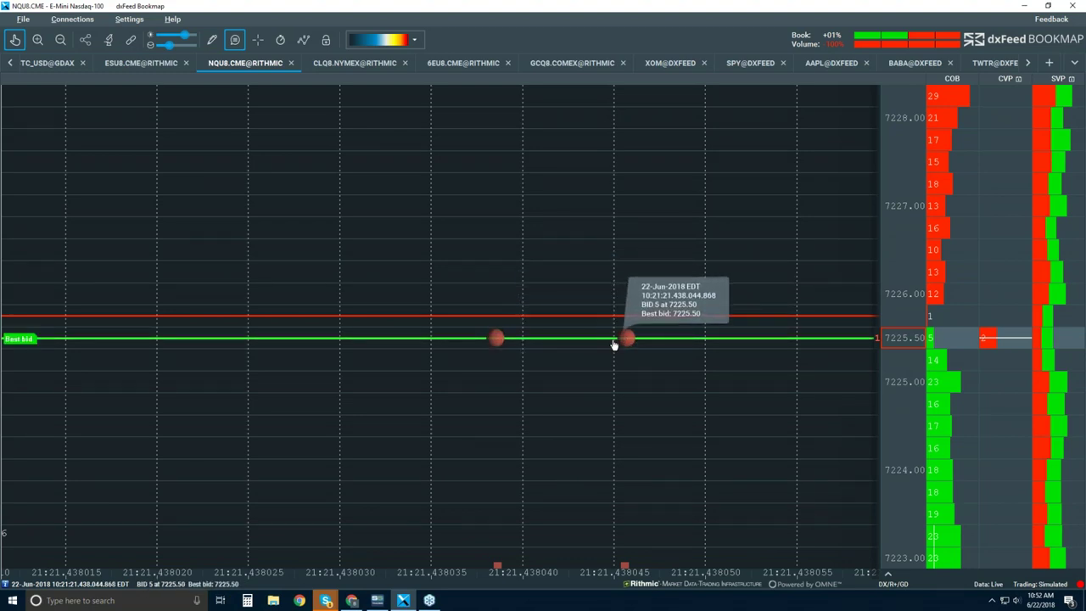
pyautogui.scroll(-5, 615, 344)
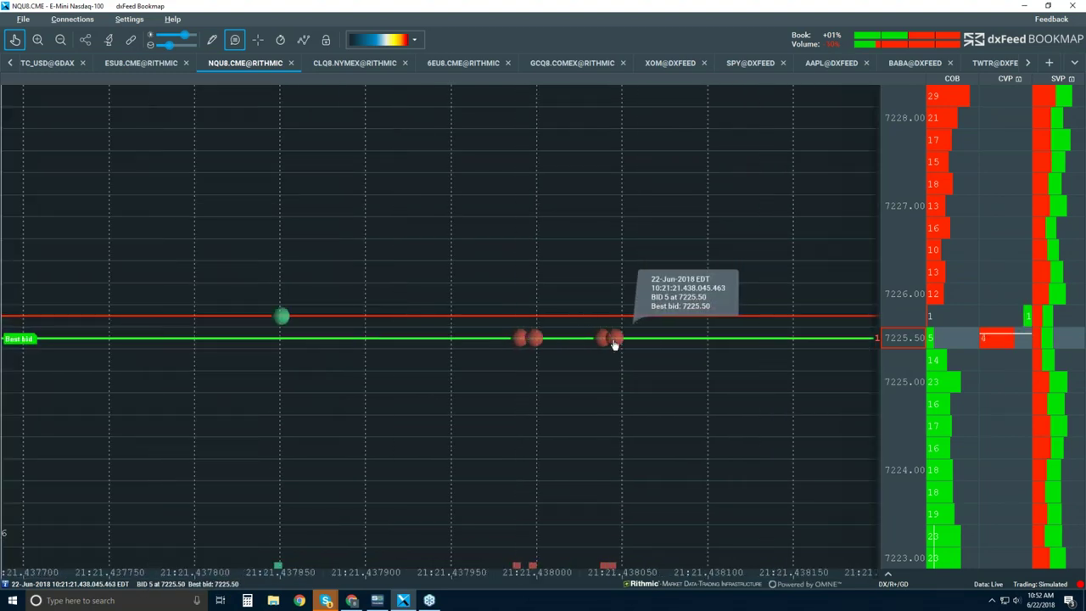
pyautogui.scroll(-3, 614, 344)
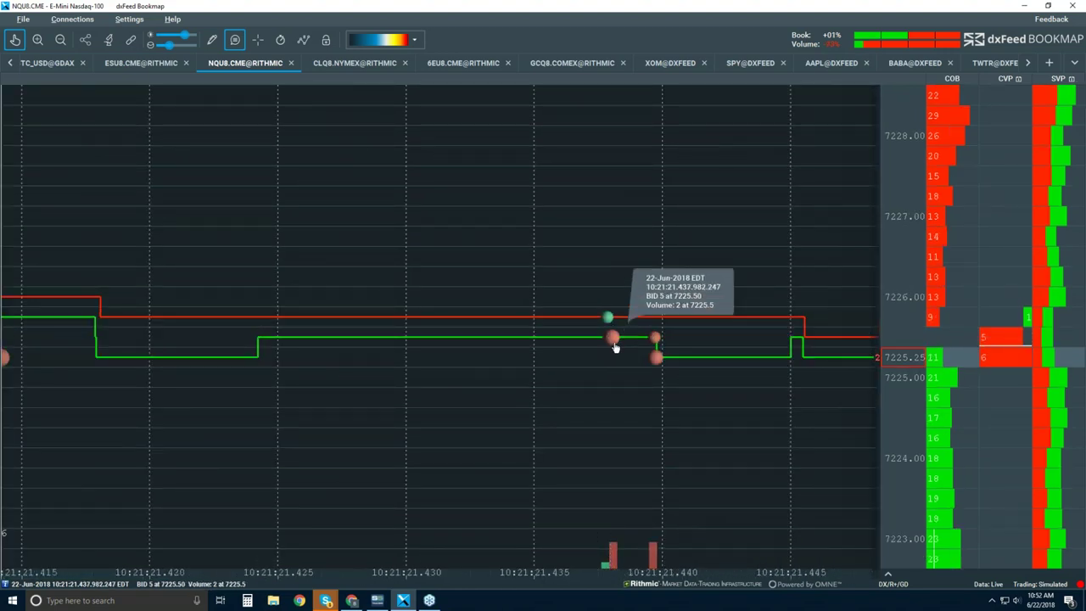
pyautogui.scroll(-4, 614, 342)
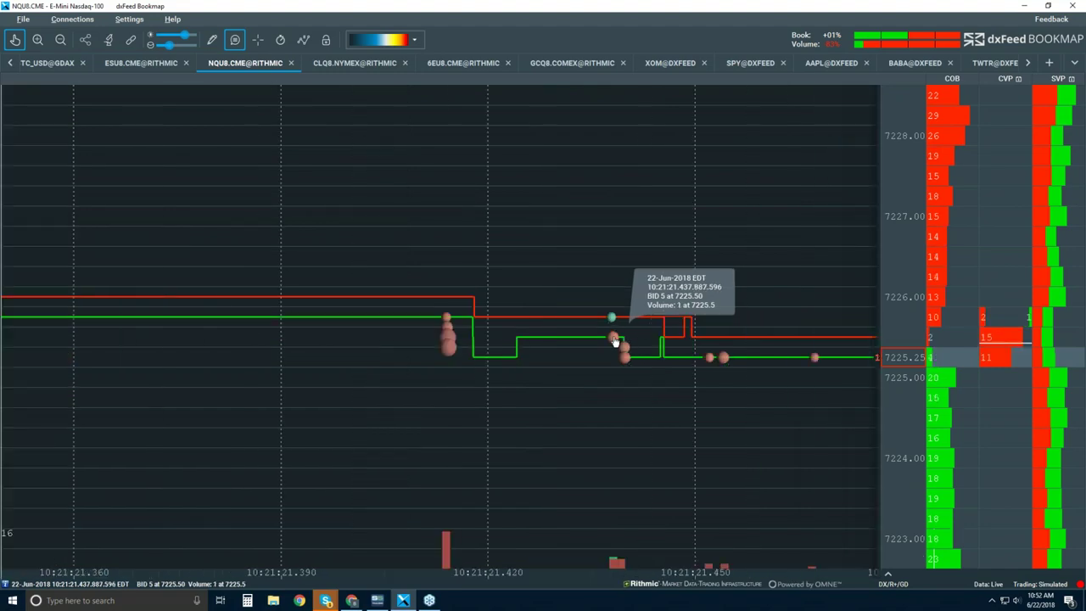
pyautogui.scroll(-6, 614, 342)
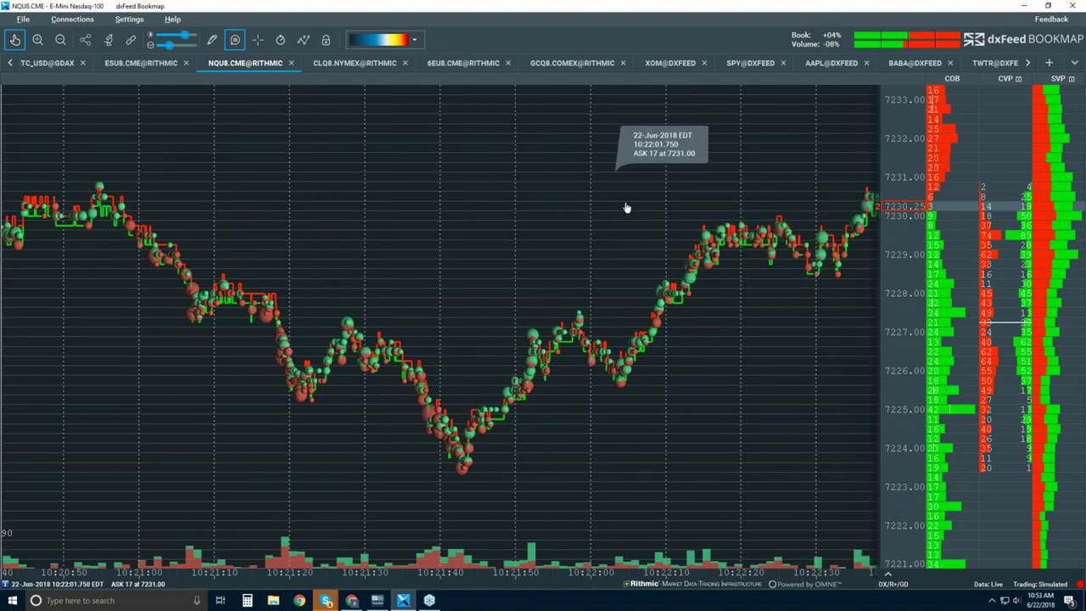
pyautogui.scroll(-3, 692, 179)
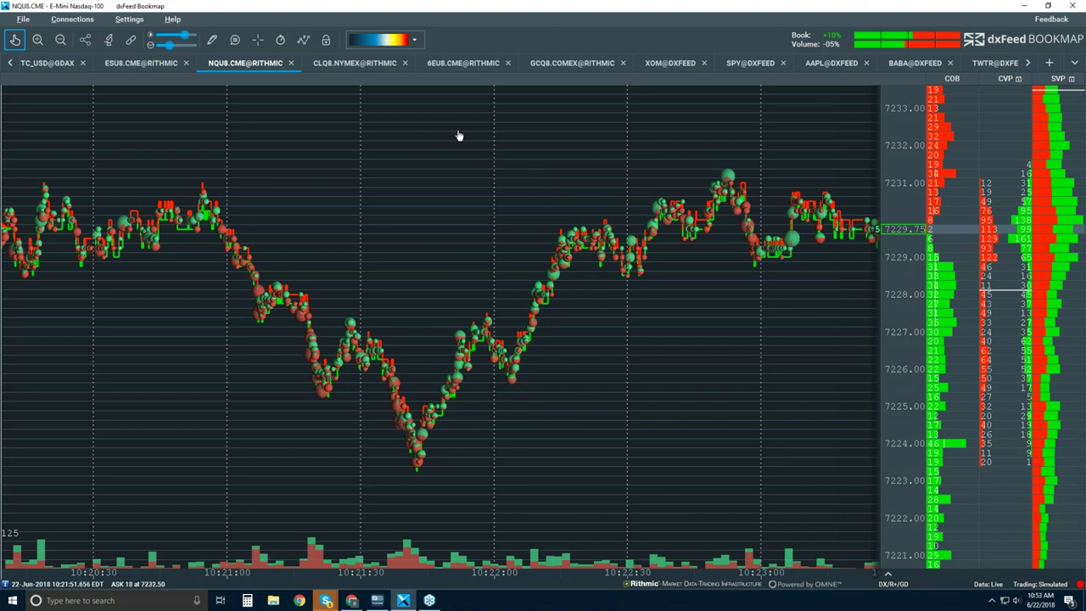
# - Show the Heatmap behind the volume dots and bid/ask lines on the NQU8 chart
pyautogui.click(304, 40)
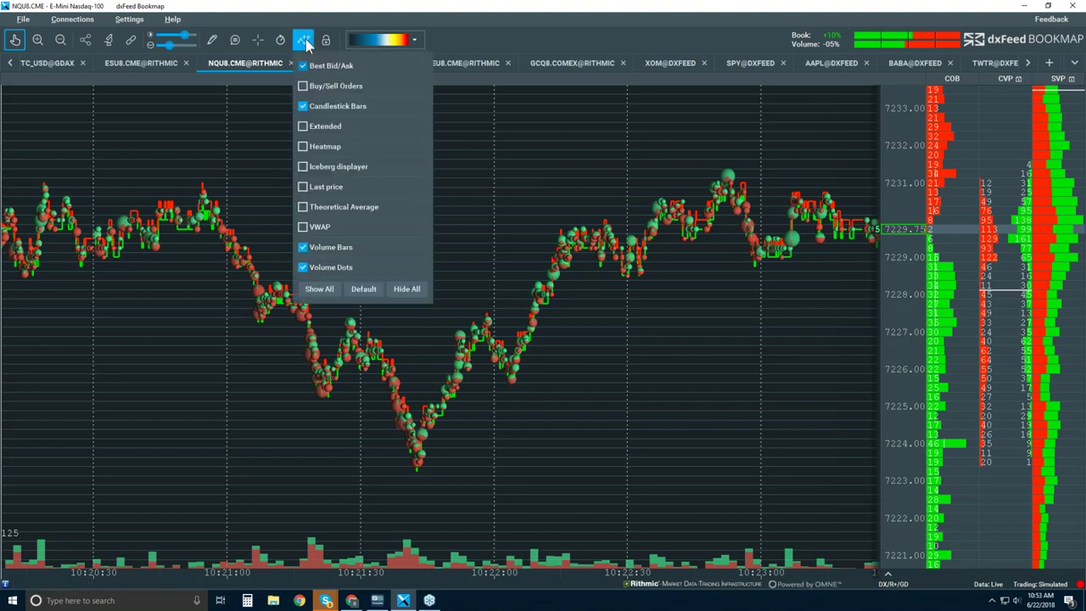
pyautogui.click(331, 149)
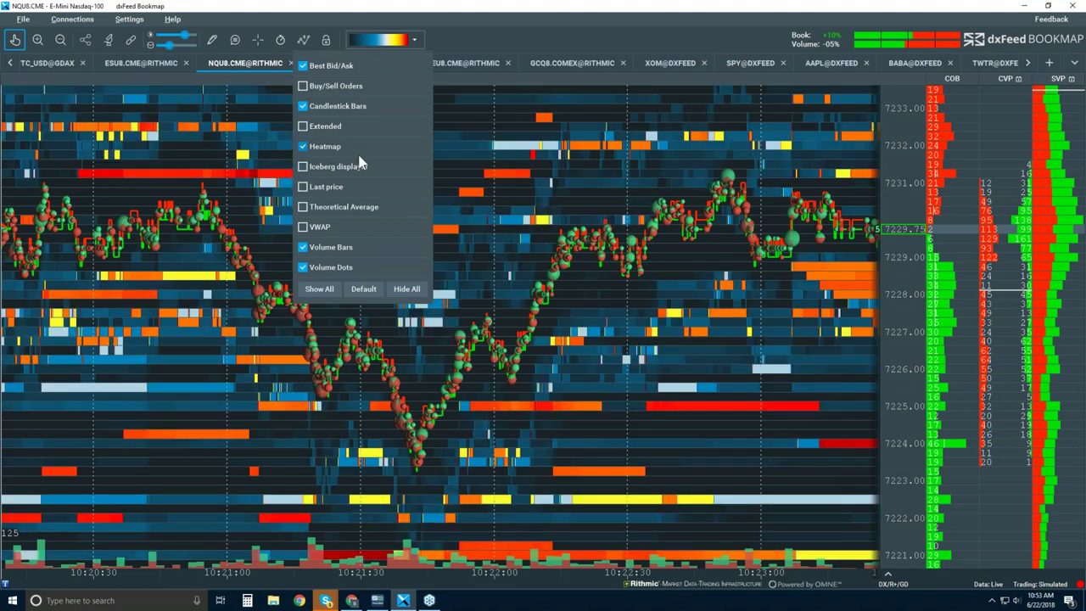
pyautogui.click(534, 188)
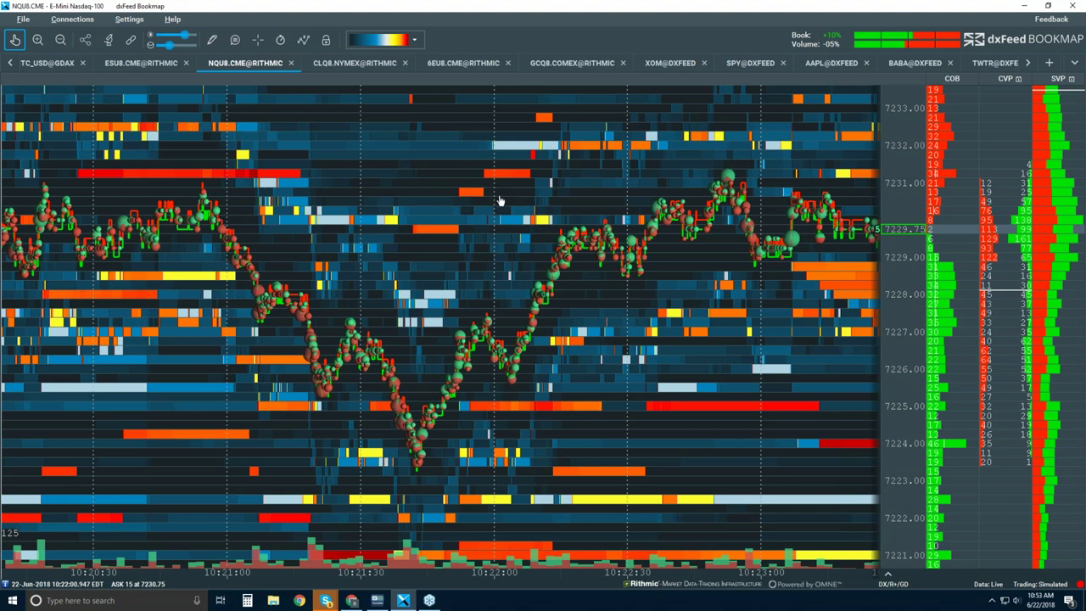
# - Examine the descending band of resting bids between 10:23 and 10:24:20, and the large trades at its end around 10:24:20.8
pyautogui.scroll(-5, 500, 201)
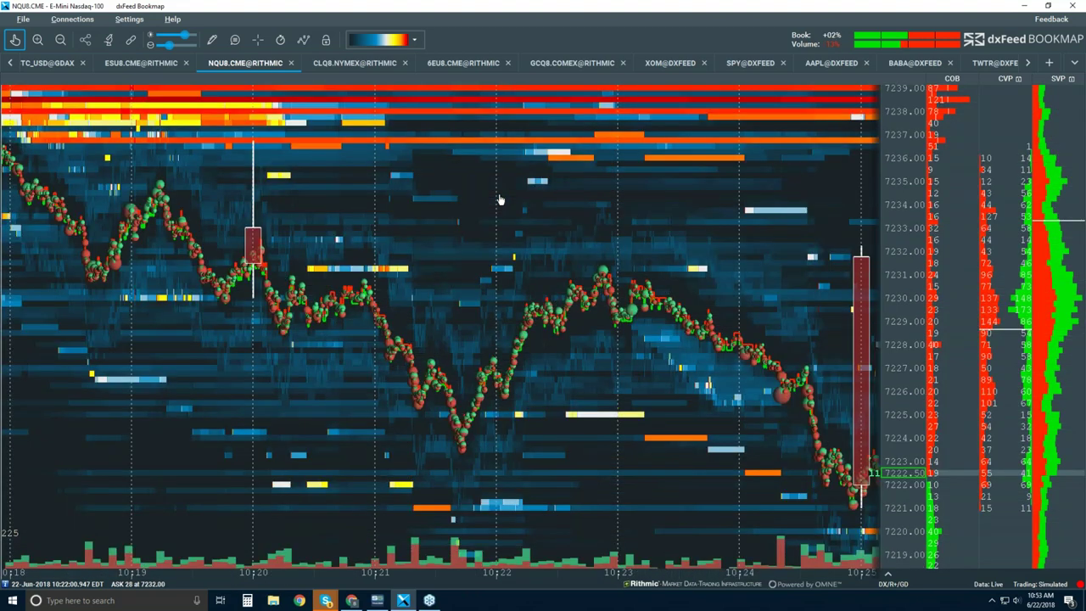
pyautogui.scroll(5, 500, 201)
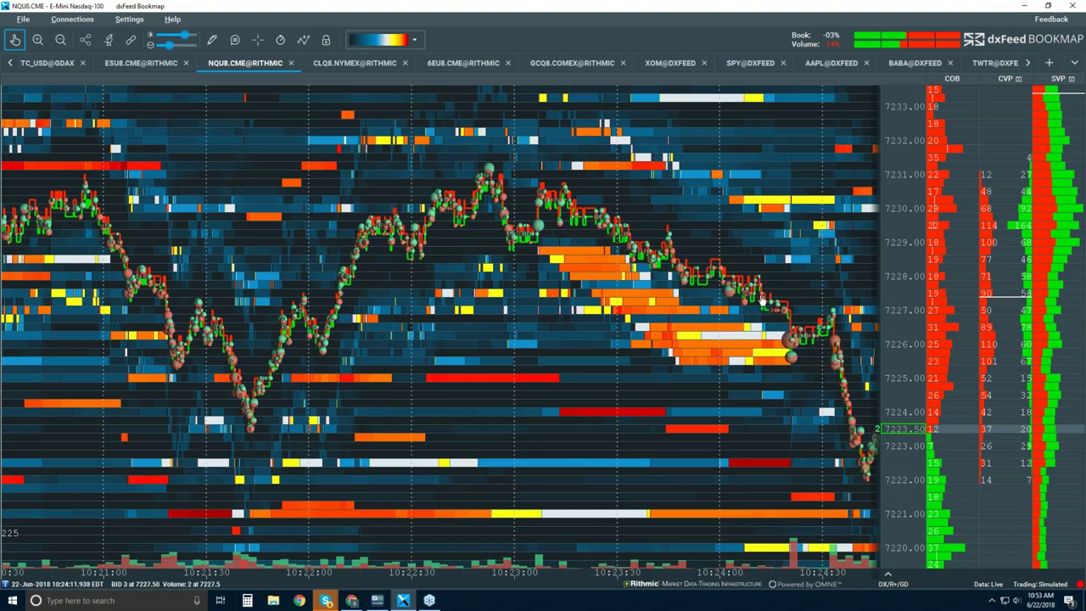
pyautogui.scroll(2, 513, 265)
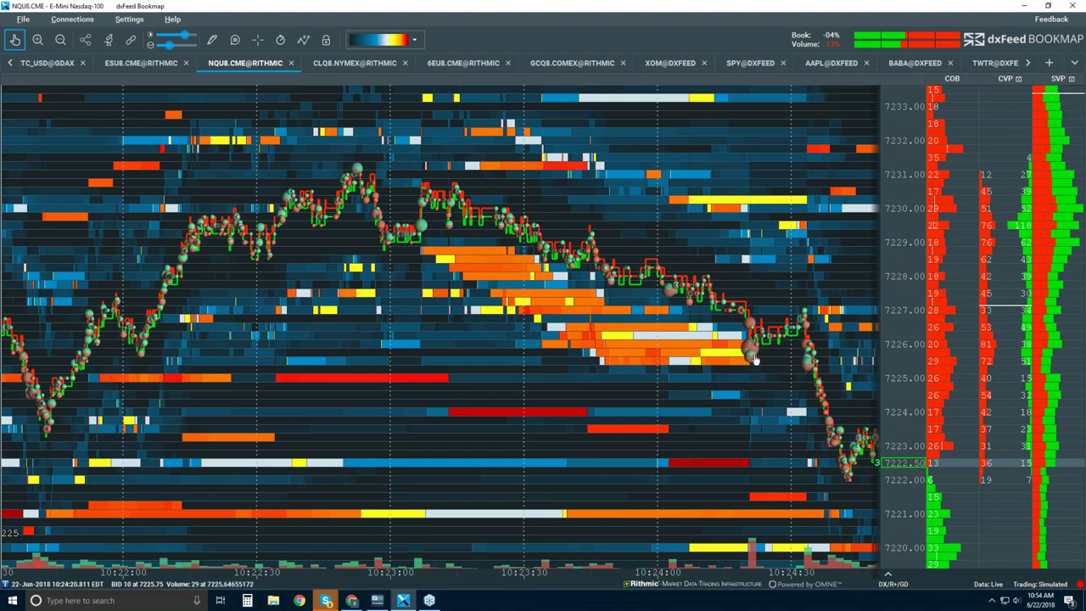
pyautogui.scroll(5, 717, 360)
pyautogui.scroll(5, 751, 365)
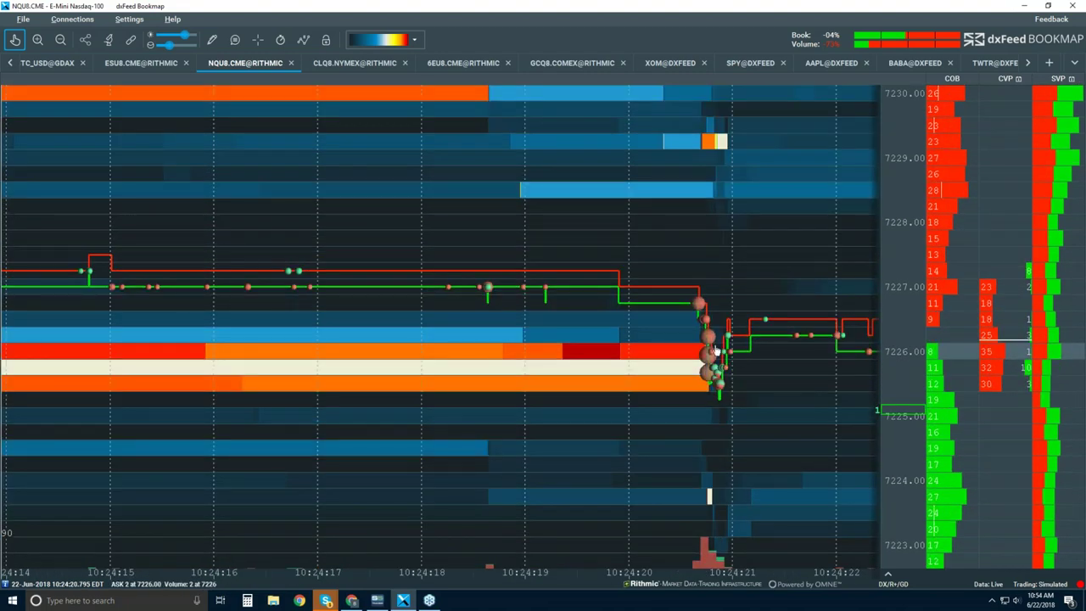
pyautogui.scroll(2, 700, 321)
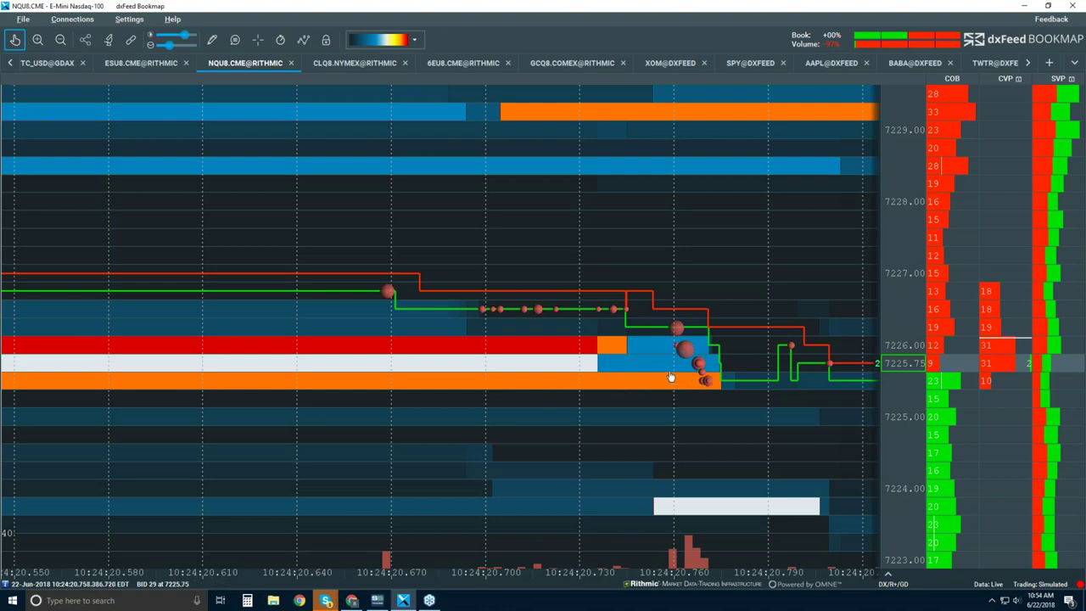
pyautogui.scroll(-1, 670, 375)
pyautogui.scroll(-4, 670, 376)
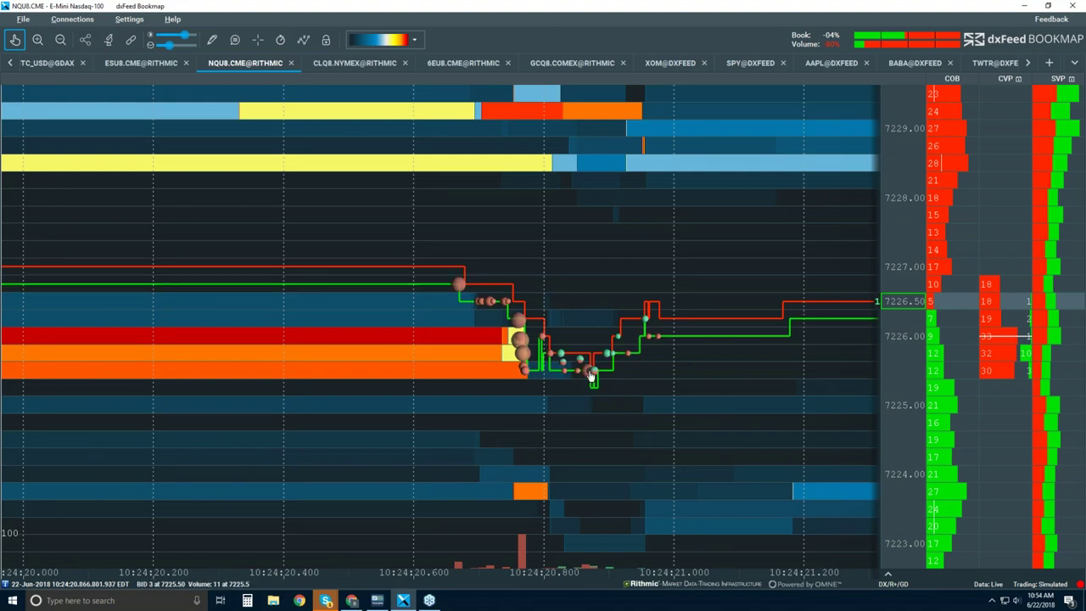
pyautogui.scroll(-3, 586, 371)
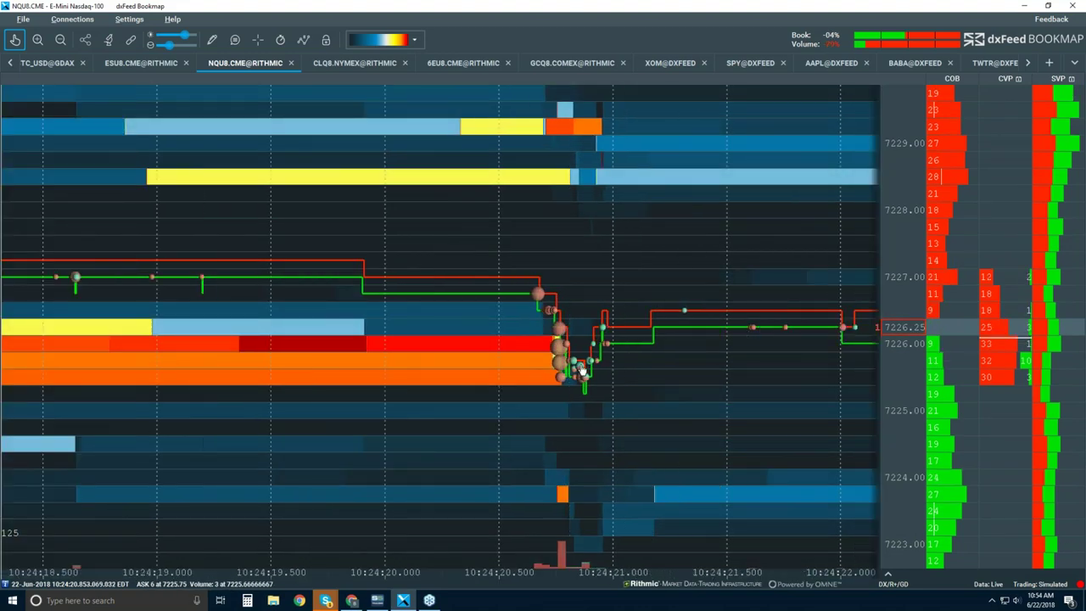
pyautogui.scroll(-5, 582, 371)
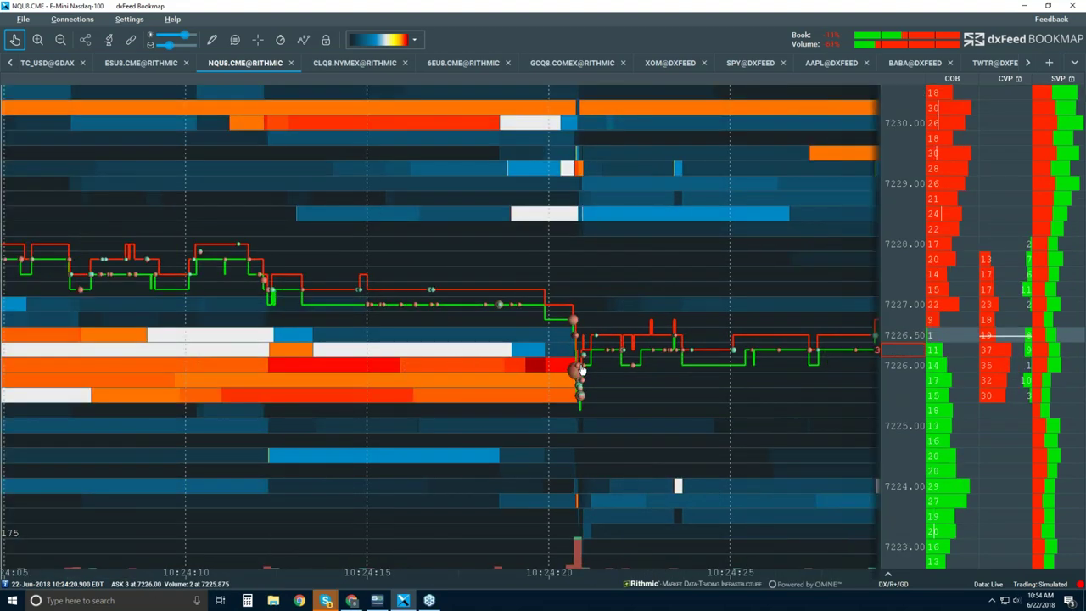
# - Compare the heatmap and volume dots with the five-minute candlesticks across the price drop from 10:18 to 10:28
pyautogui.scroll(-3, 582, 370)
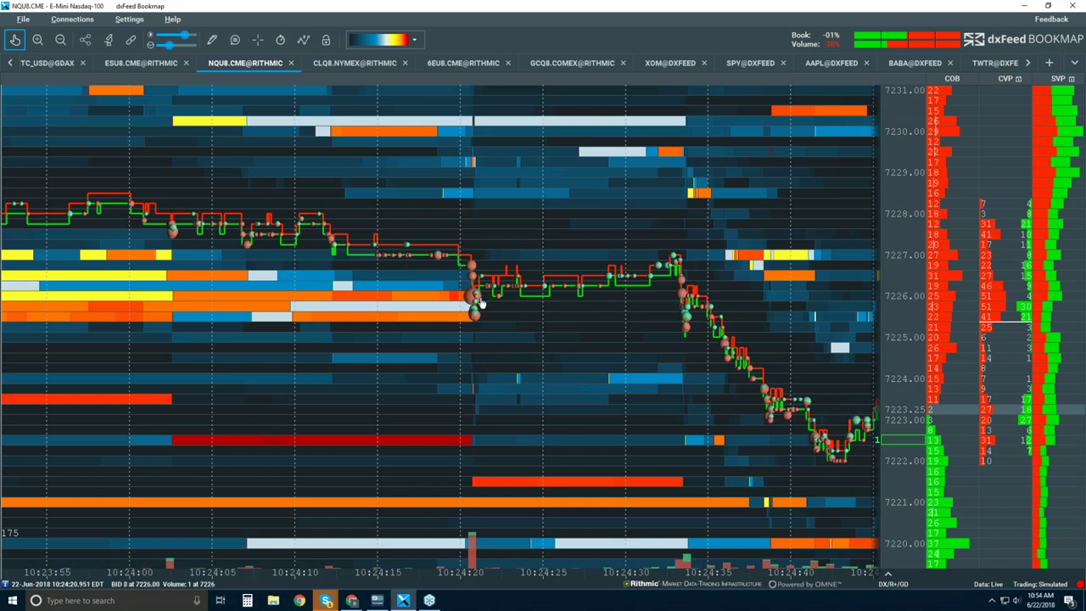
pyautogui.scroll(-5, 480, 302)
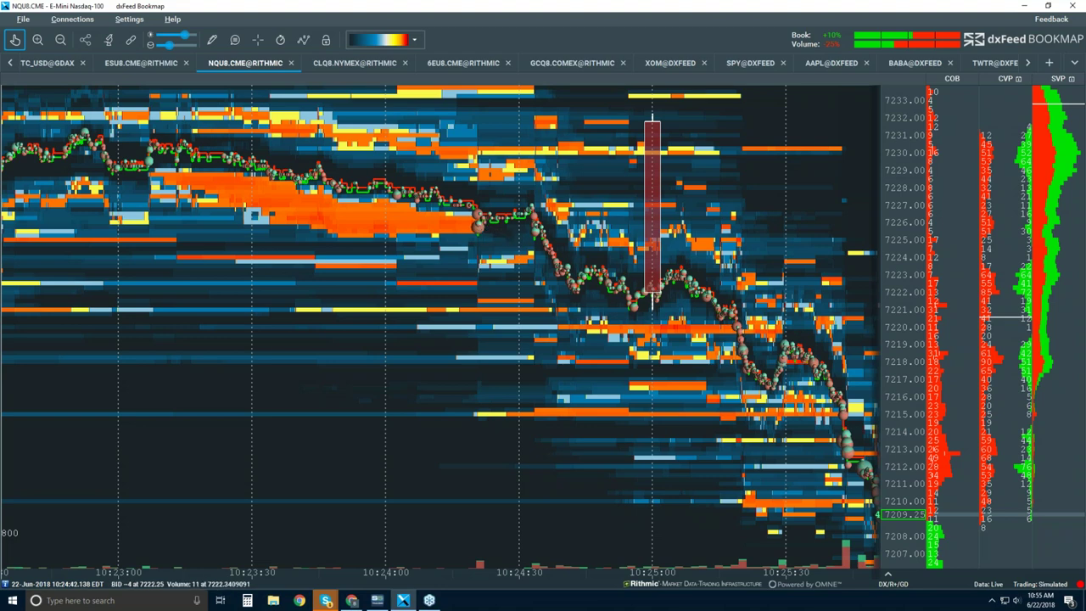
pyautogui.scroll(-3, 451, 320)
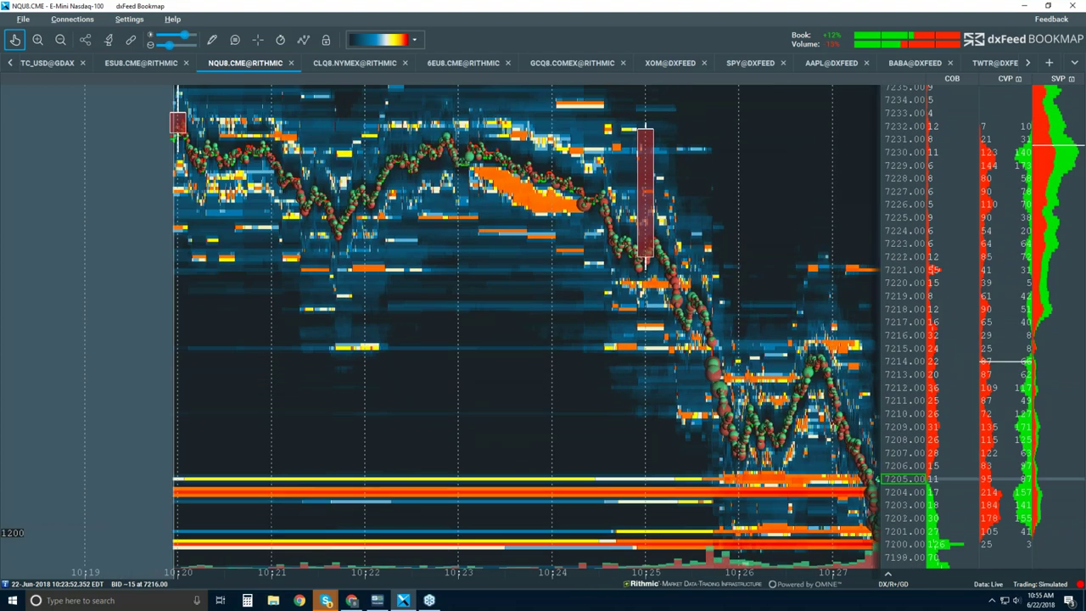
pyautogui.scroll(-2, 472, 329)
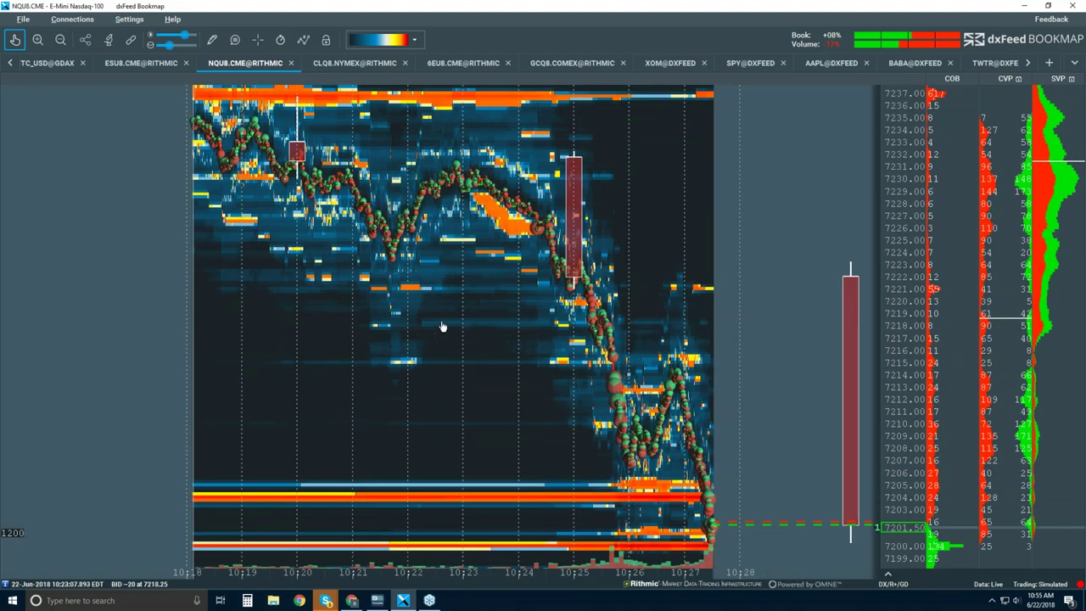
# - Compare the five-minute candlesticks with the heatmap liquidity and volume dots across the price drop and sideways range from 10:20 to 10:36
pyautogui.scroll(3, 442, 326)
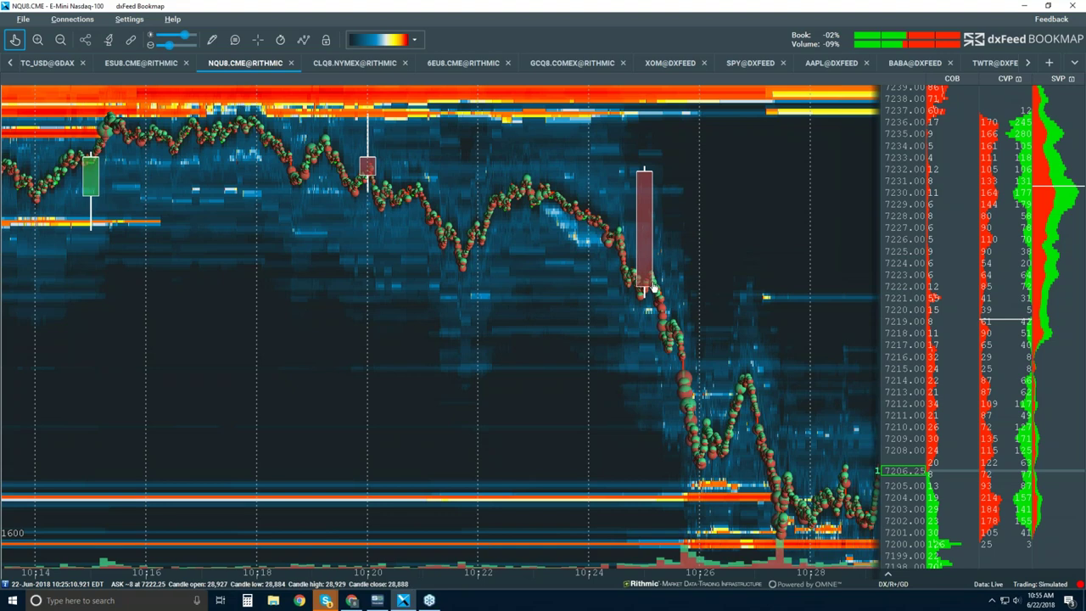
pyautogui.moveTo(651, 289); pyautogui.dragTo(448, 255)
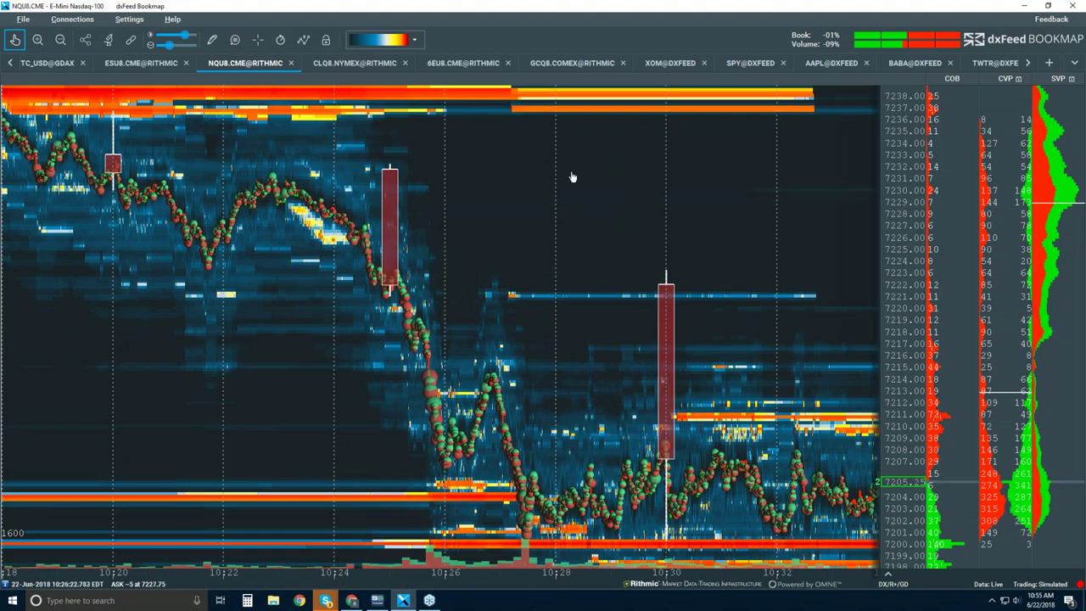
pyautogui.moveTo(647, 260); pyautogui.dragTo(524, 242)
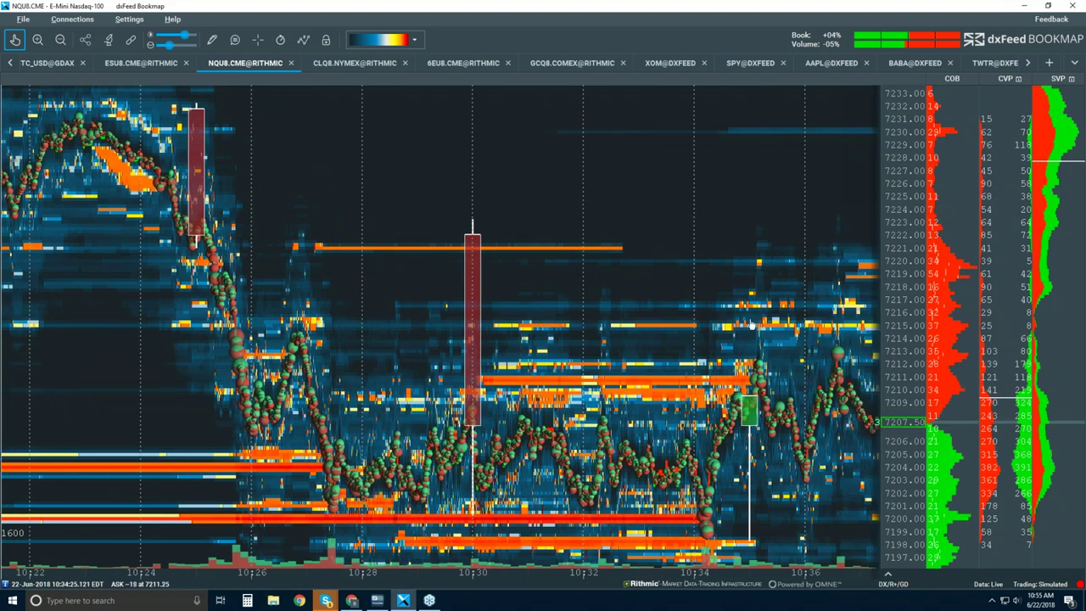
pyautogui.scroll(-2, 905, 224)
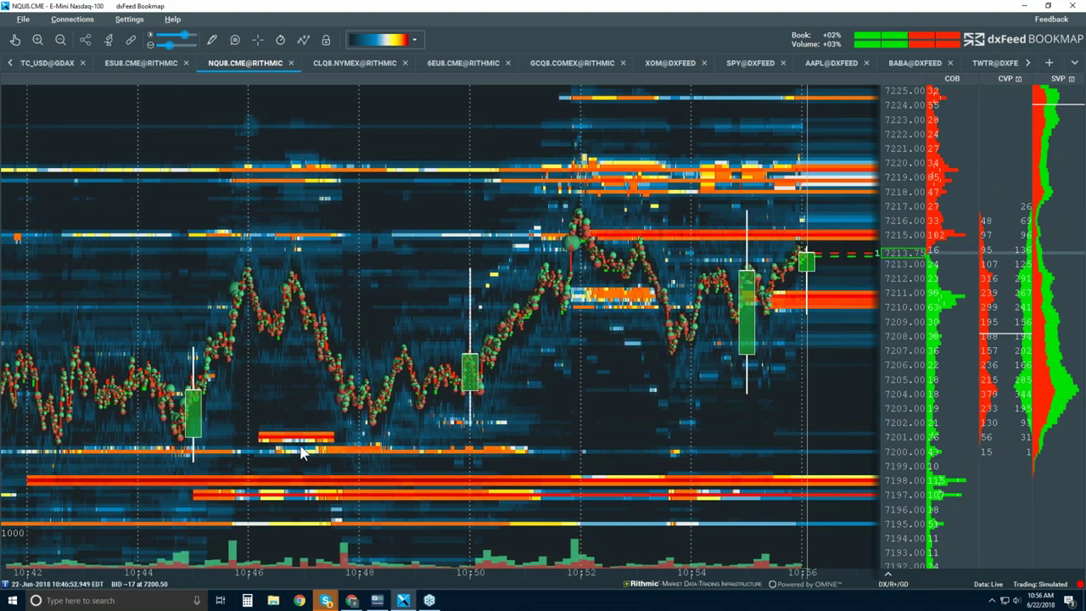
# - Hide the Candlestick Bars on the NQU8 chart and examine the live bid/ask action around the 7215.00 liquidity level
pyautogui.click(303, 39)
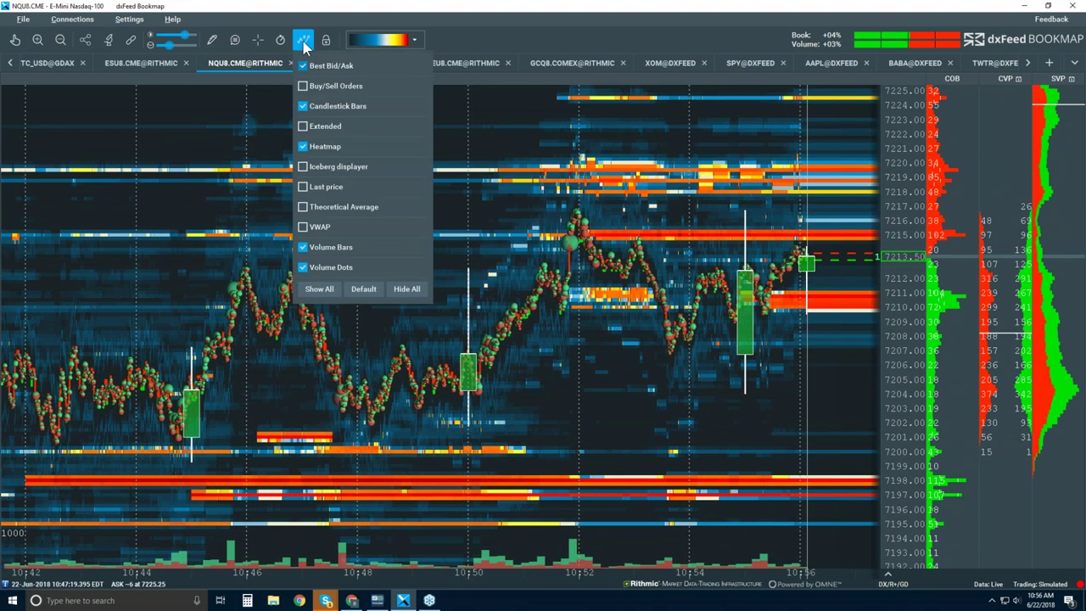
pyautogui.click(303, 107)
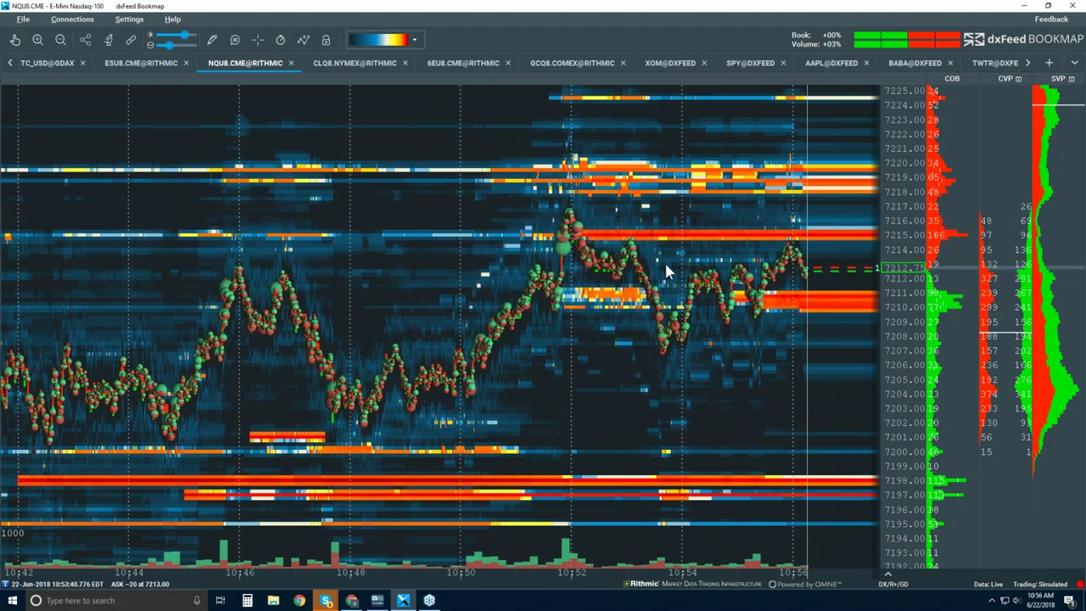
pyautogui.scroll(5, 726, 270)
pyautogui.scroll(3, 725, 263)
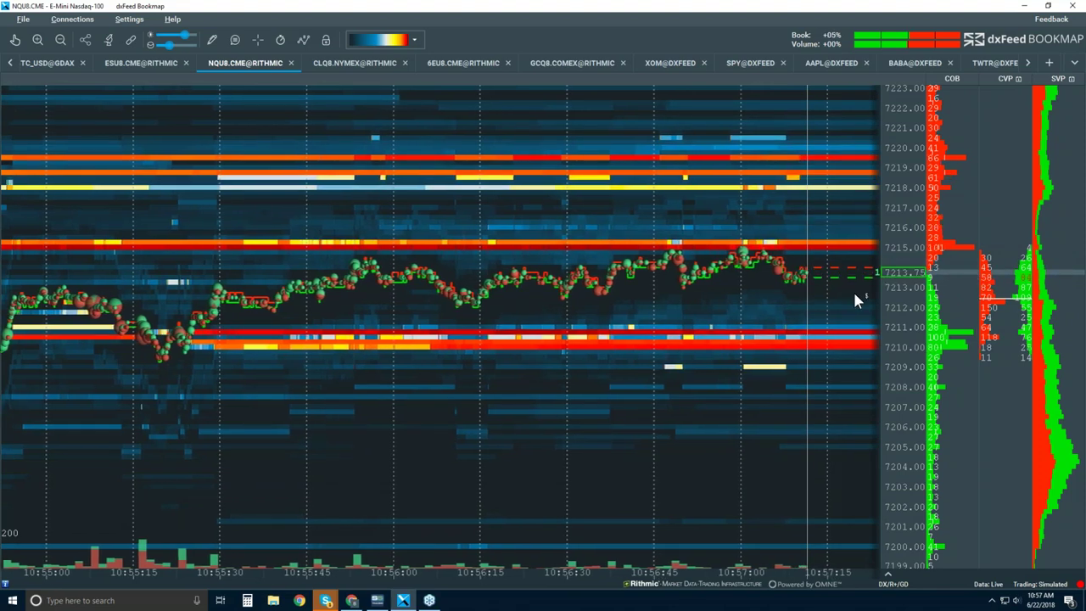
pyautogui.moveTo(910, 350); pyautogui.dragTo(905, 278)
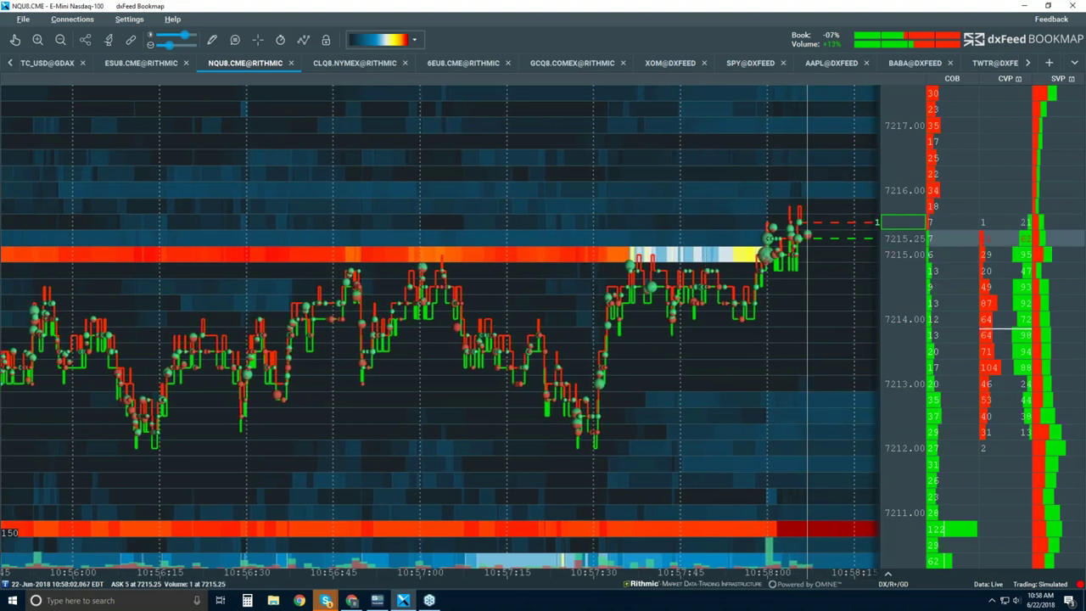
pyautogui.rightClick(1016, 153)
pyautogui.click(1015, 163)
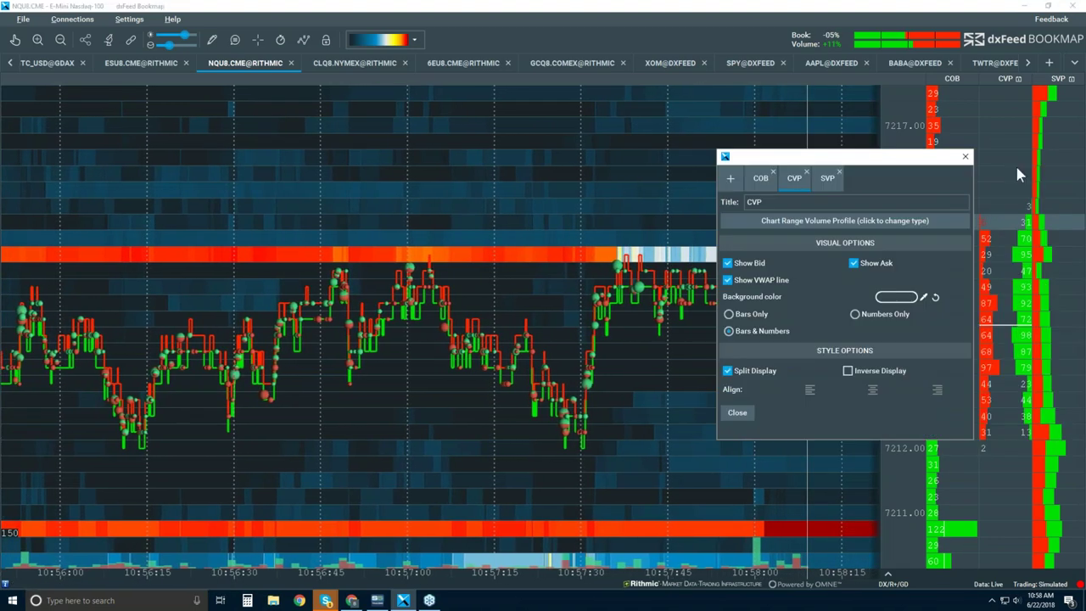
pyautogui.click(965, 156)
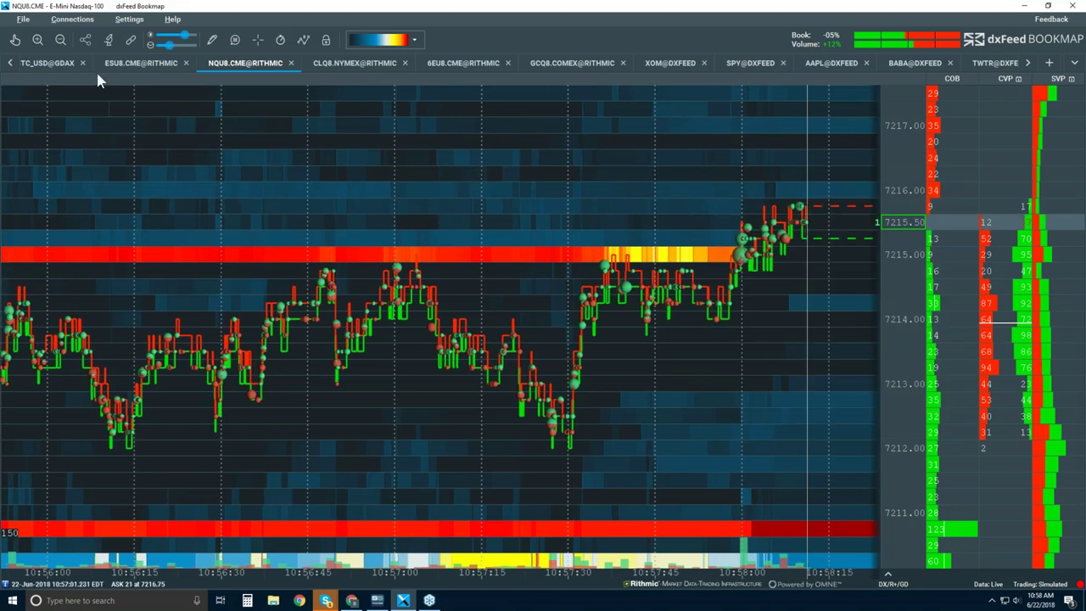
# - Examine the buy trades hitting the resting offers at 7215.00 around 10:57:59.86, from millisecond scale back out to several minutes
pyautogui.click(15, 40)
pyautogui.scroll(2, 734, 251)
pyautogui.scroll(3, 734, 250)
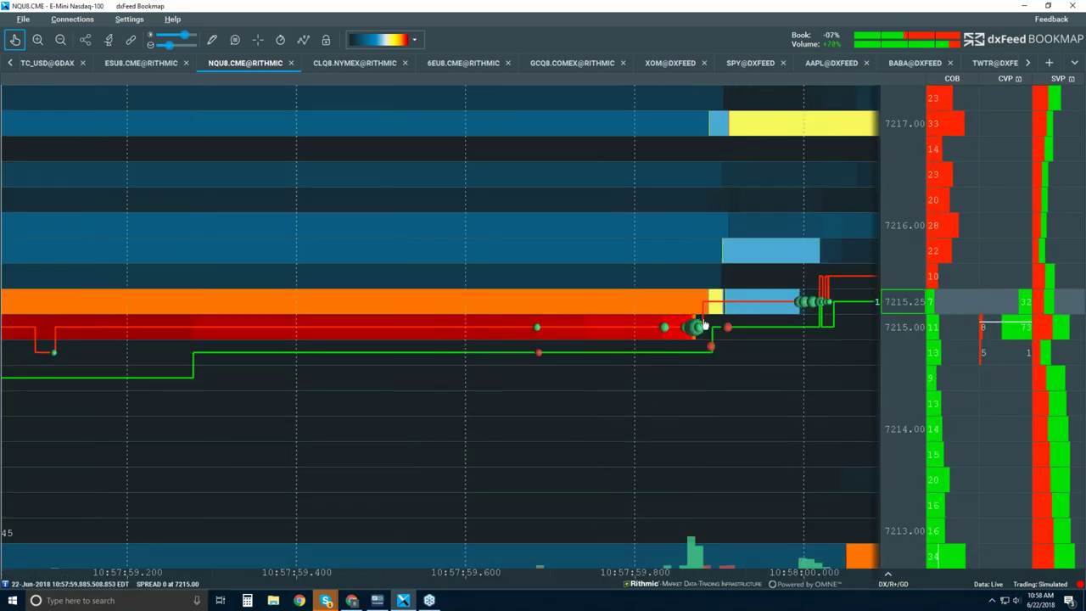
pyautogui.scroll(2, 745, 273)
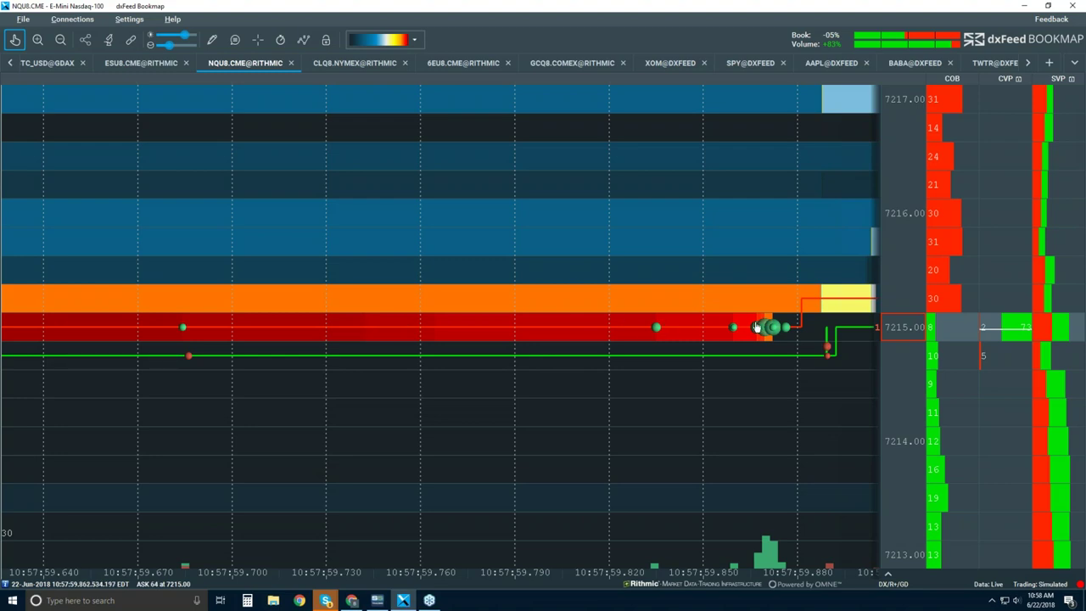
pyautogui.scroll(-10, 789, 301)
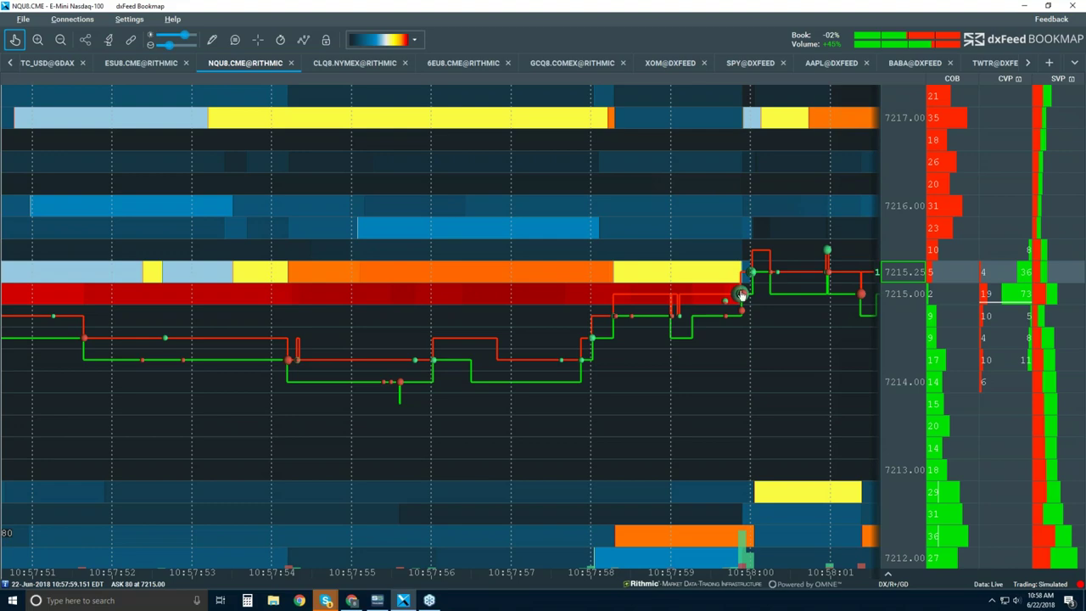
pyautogui.scroll(-10, 716, 276)
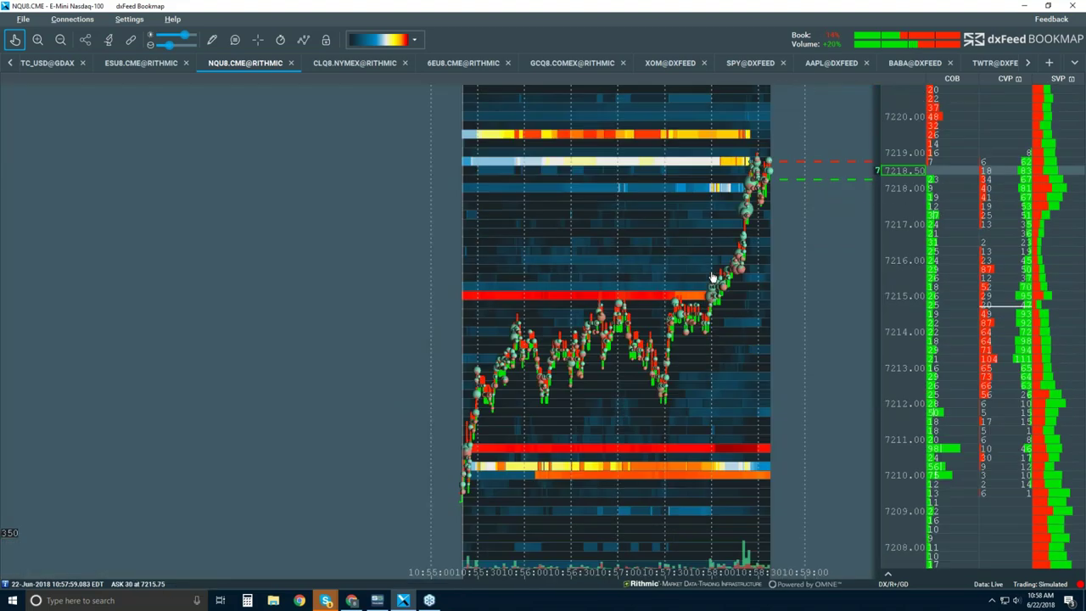
pyautogui.scroll(-2, 712, 276)
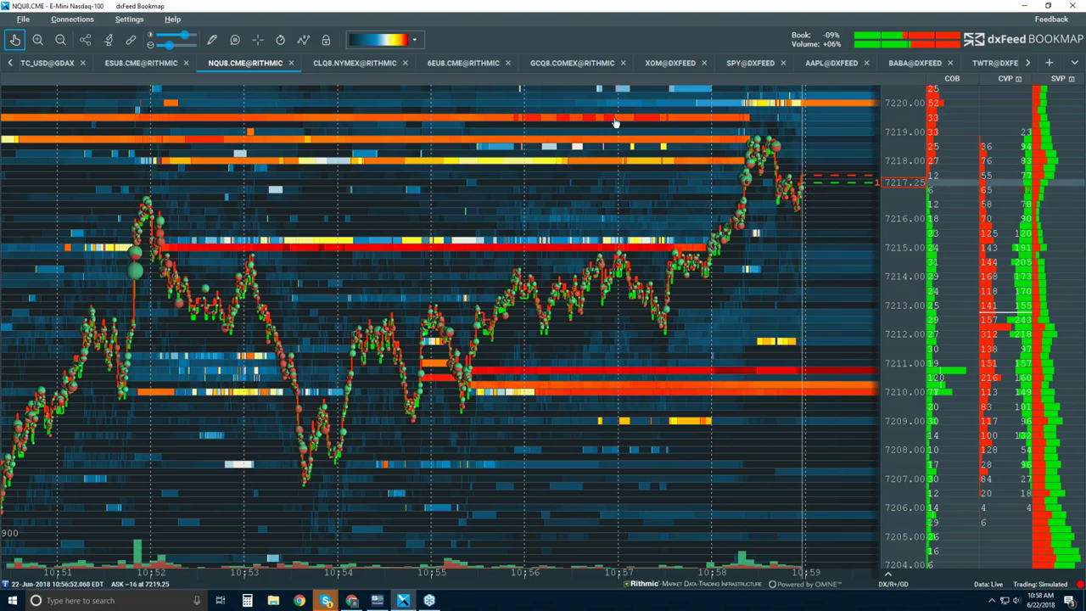
# - Inspect the large buys around 10:58:21 near 7218.00 and the resting offers up to 7219.50, then the surrounding minutes
pyautogui.scroll(5, 759, 132)
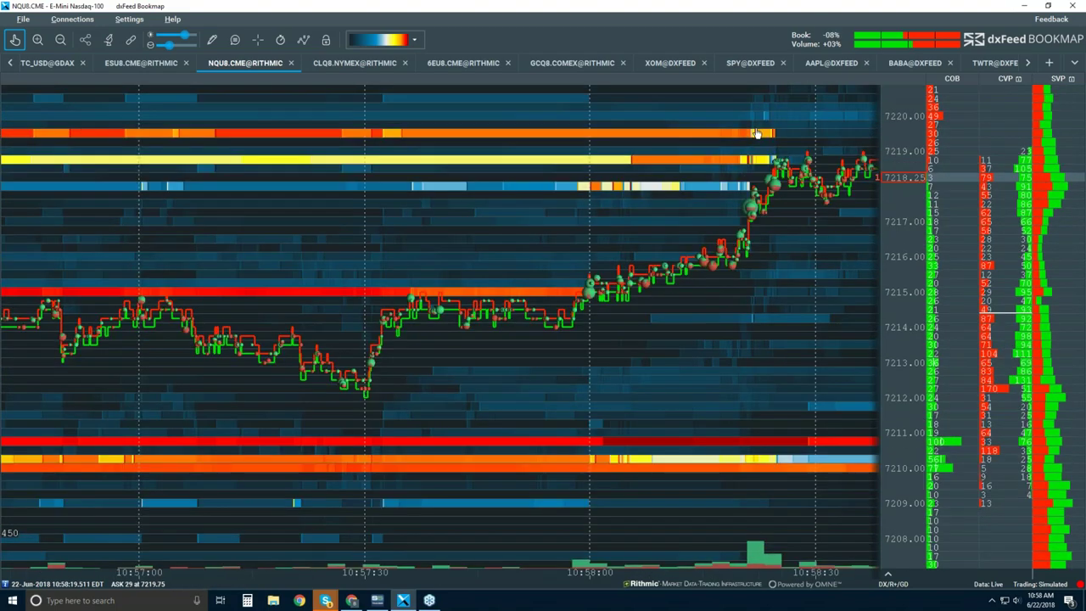
pyautogui.scroll(3, 766, 147)
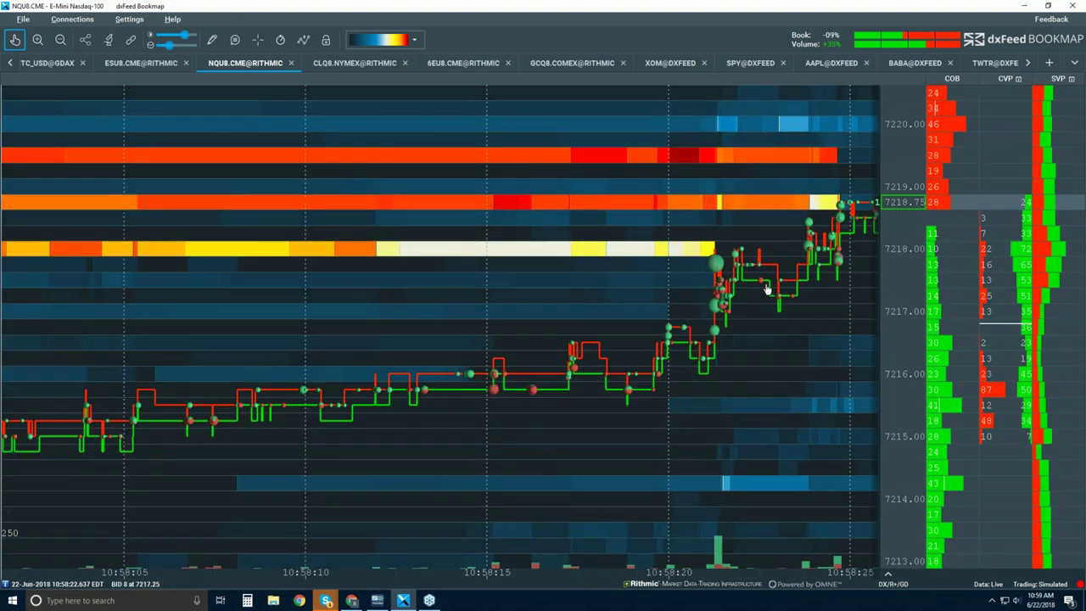
pyautogui.scroll(2, 662, 246)
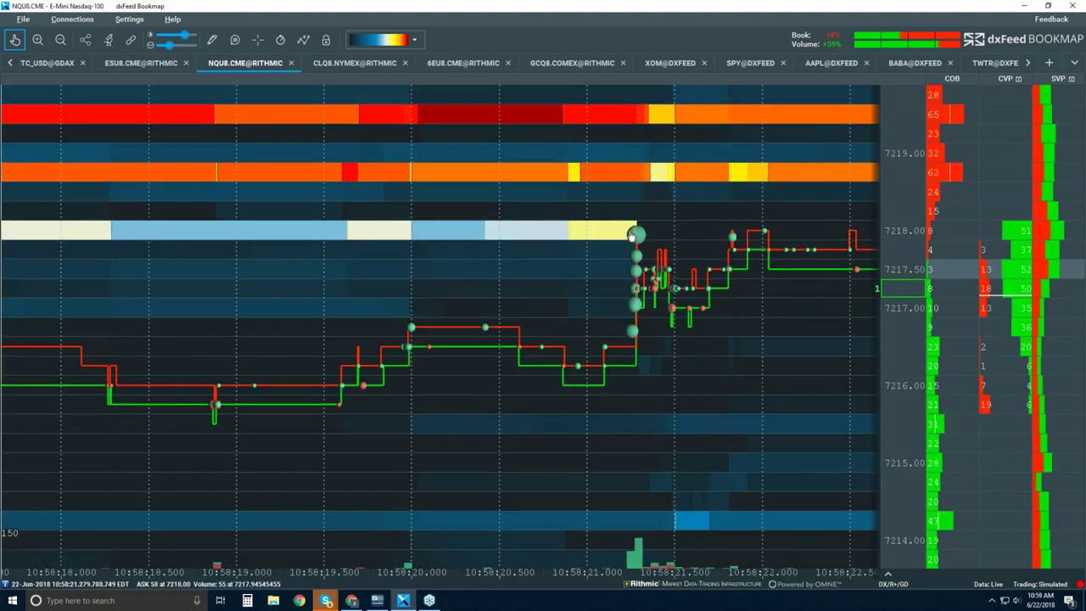
pyautogui.scroll(-3, 650, 235)
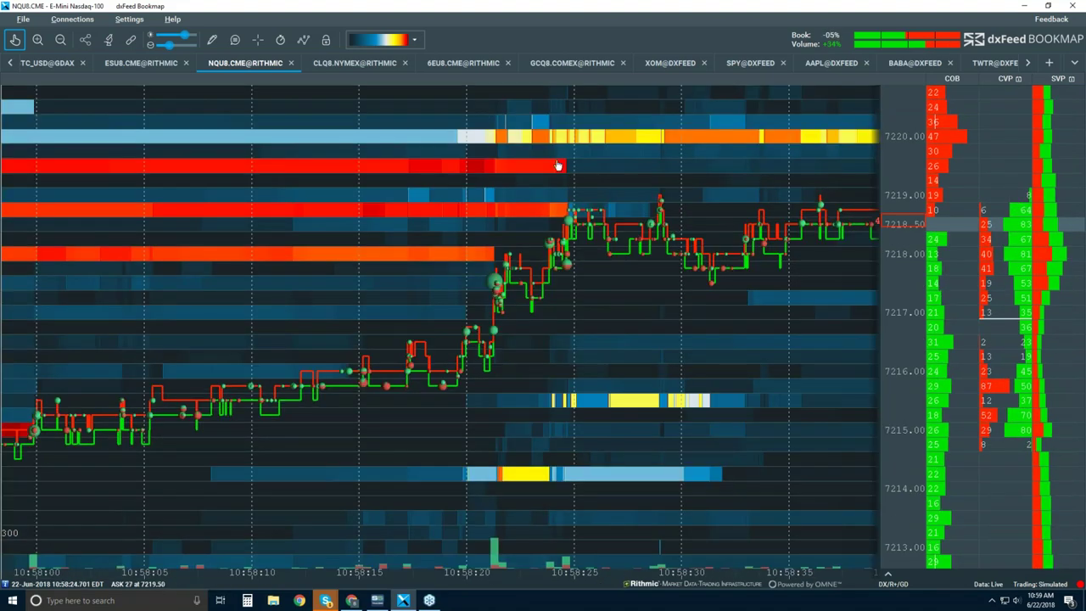
pyautogui.scroll(-4, 598, 204)
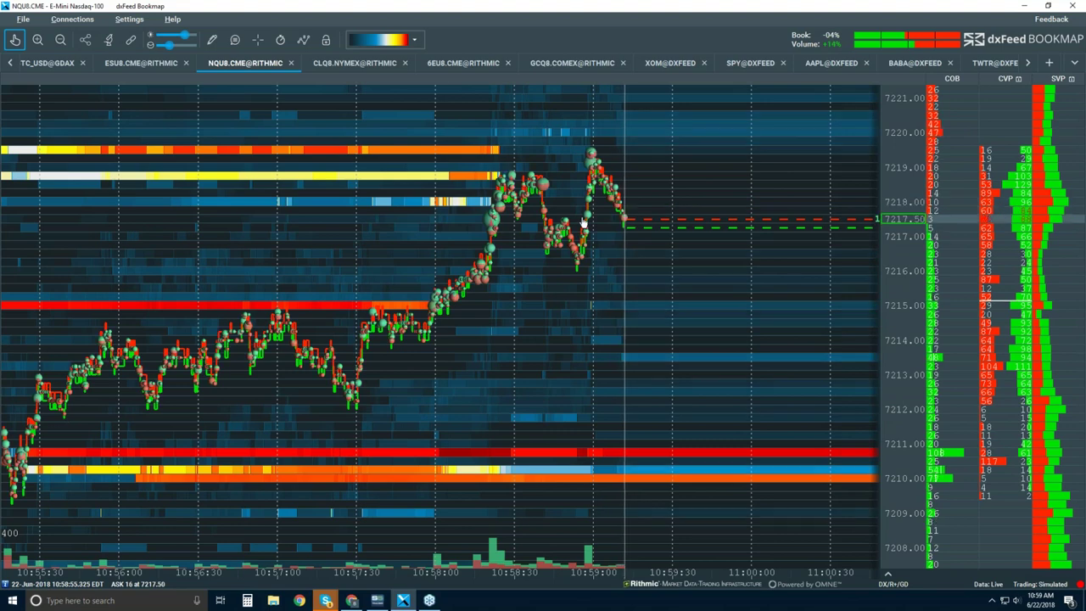
pyautogui.scroll(-3, 556, 148)
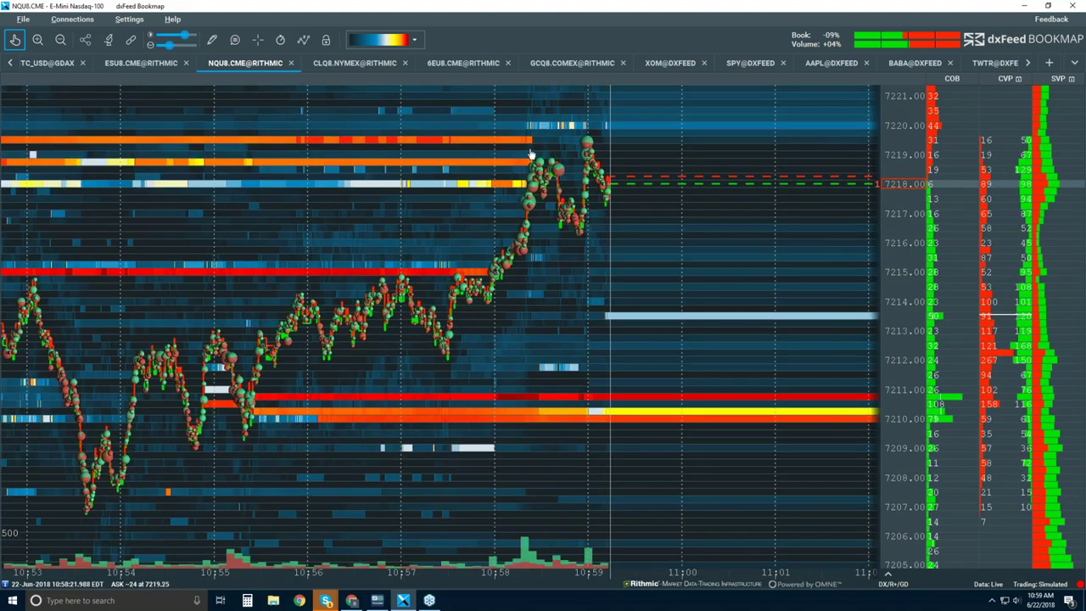